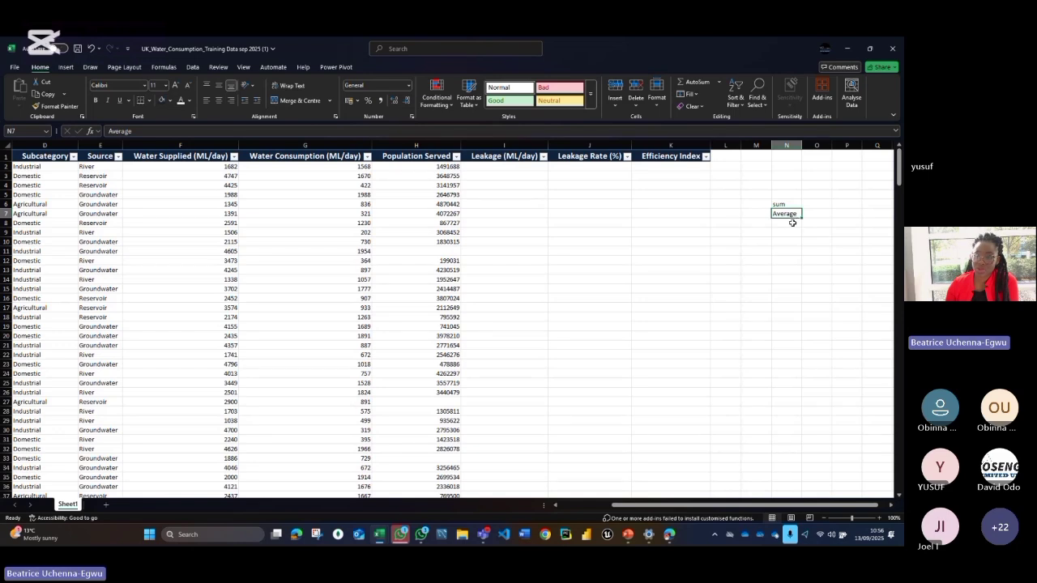
# - Try to fill cell O6, beside the sum label, with a direct reference to the whole Population Served column
pyautogui.click(793, 223)
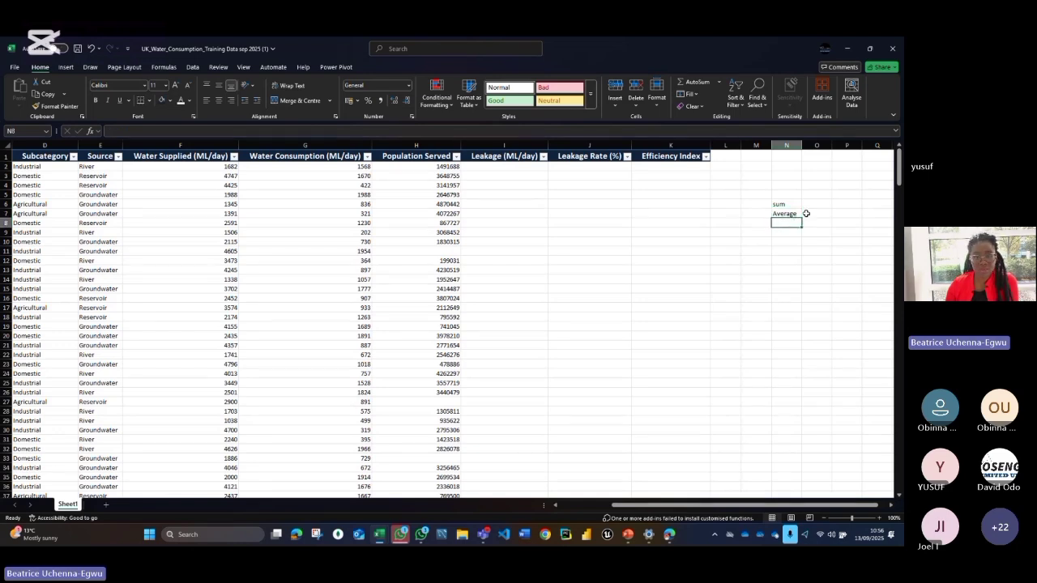
pyautogui.click(810, 205)
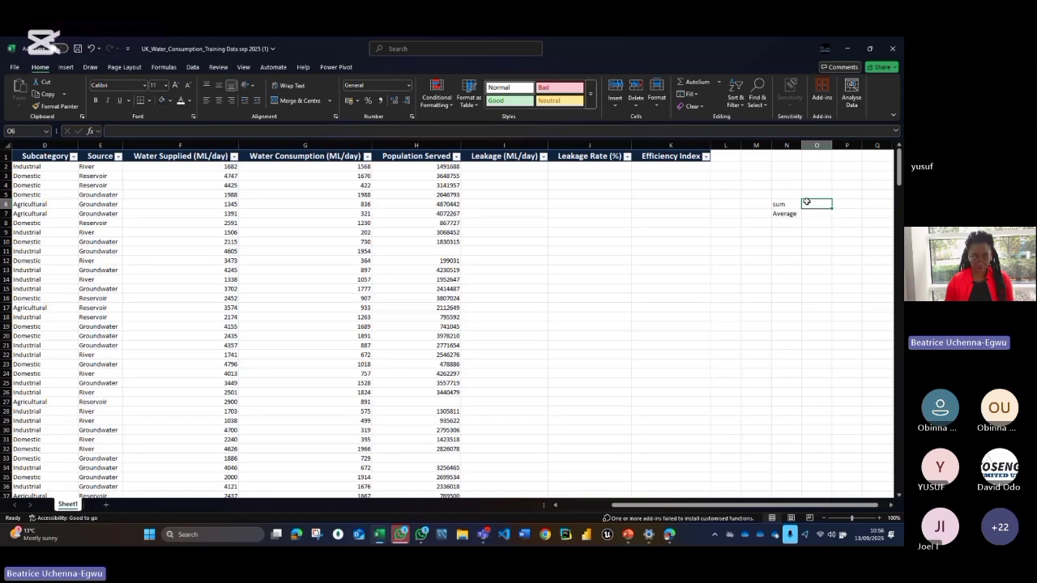
pyautogui.write('=')
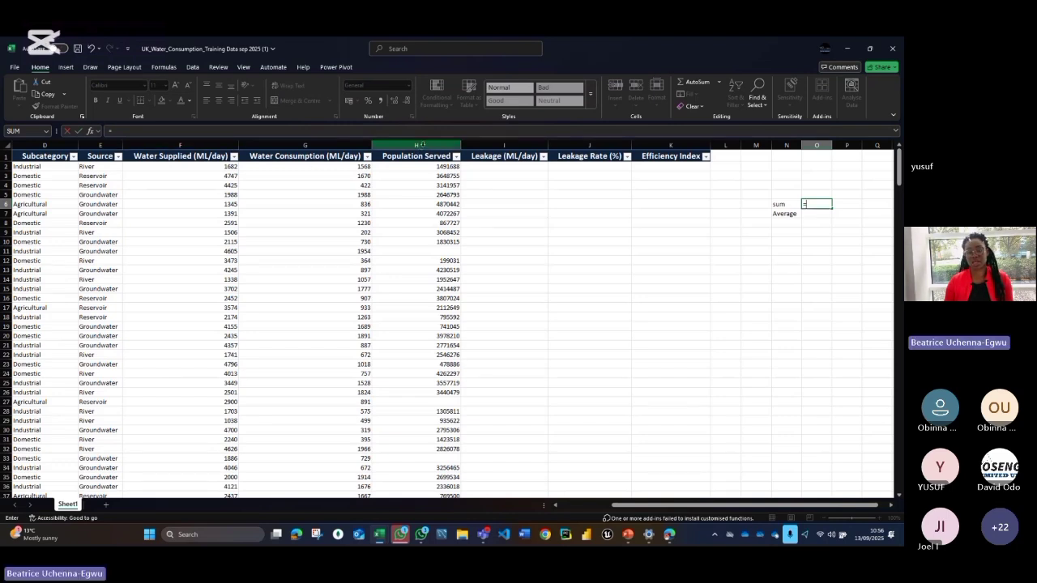
pyautogui.click(422, 144)
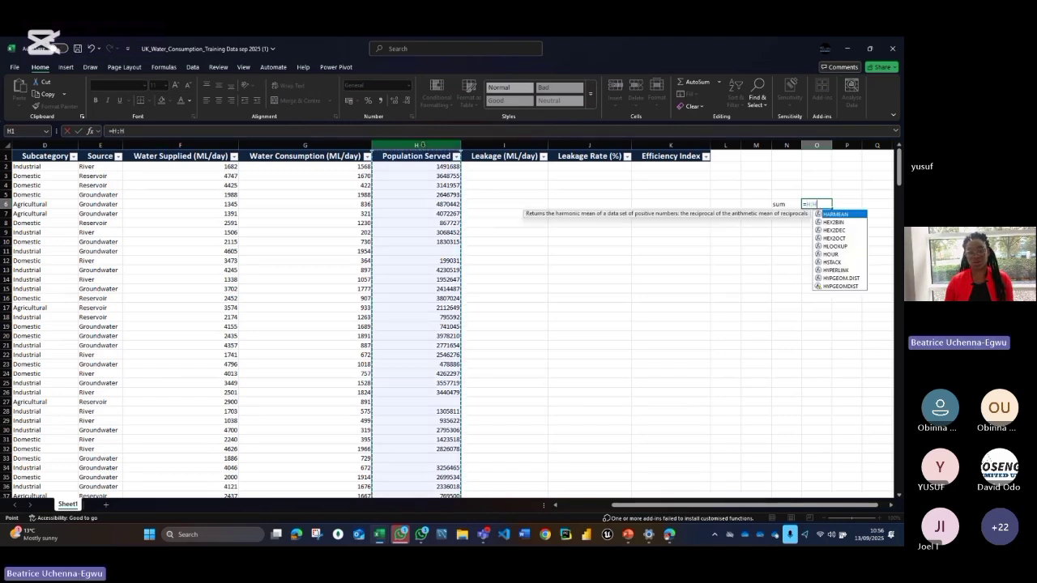
pyautogui.press('Return')
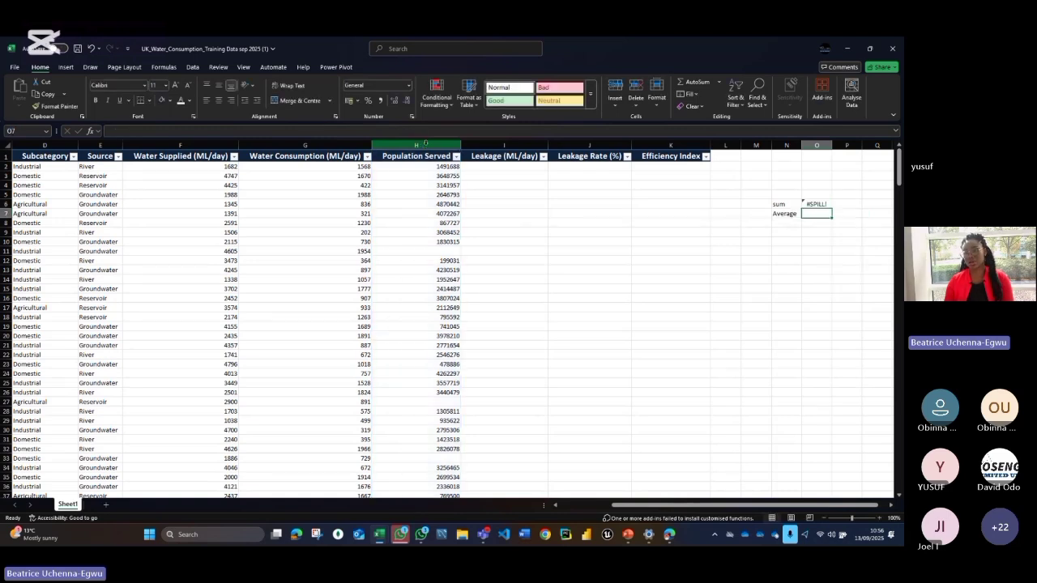
# - Replace the formula in cell O6 with a SUM of the entire Population Served column (H:H)
pyautogui.click(819, 204)
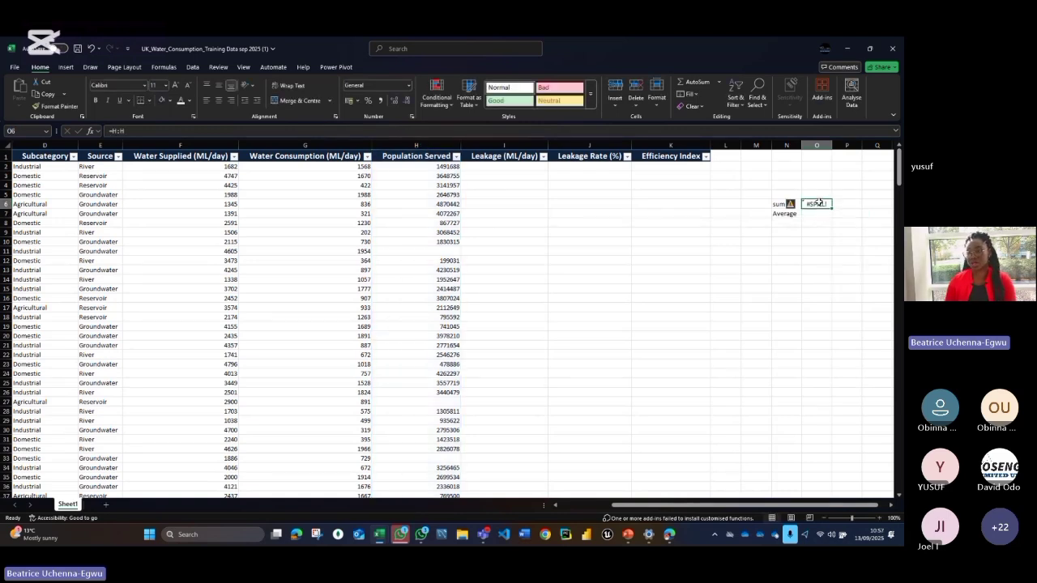
pyautogui.doubleClick(820, 204)
pyautogui.press('BackSpace')
pyautogui.press('BackSpace')
pyautogui.press('BackSpace')
pyautogui.write('sum')
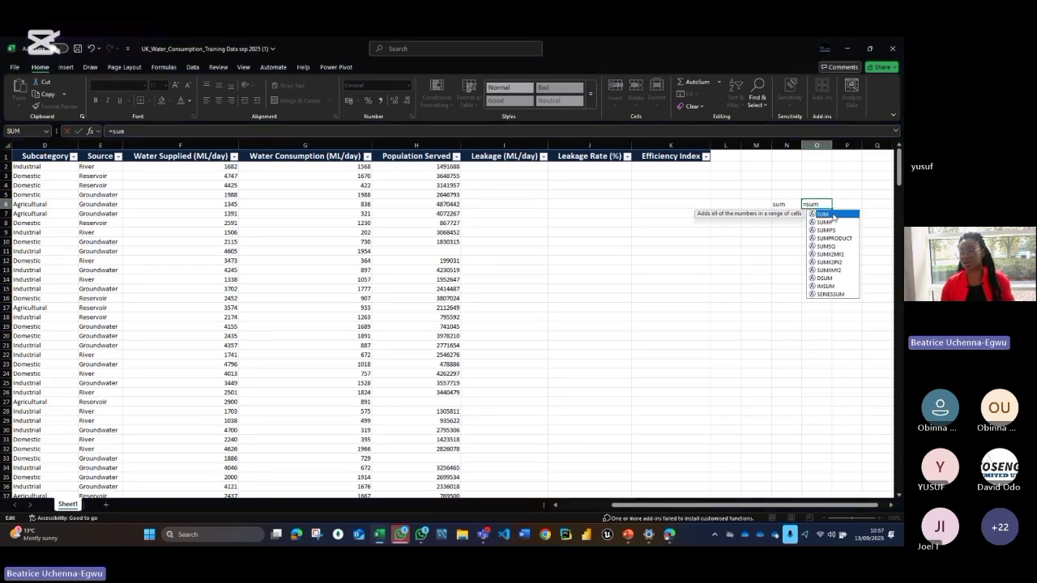
pyautogui.doubleClick(833, 215)
pyautogui.click(417, 144)
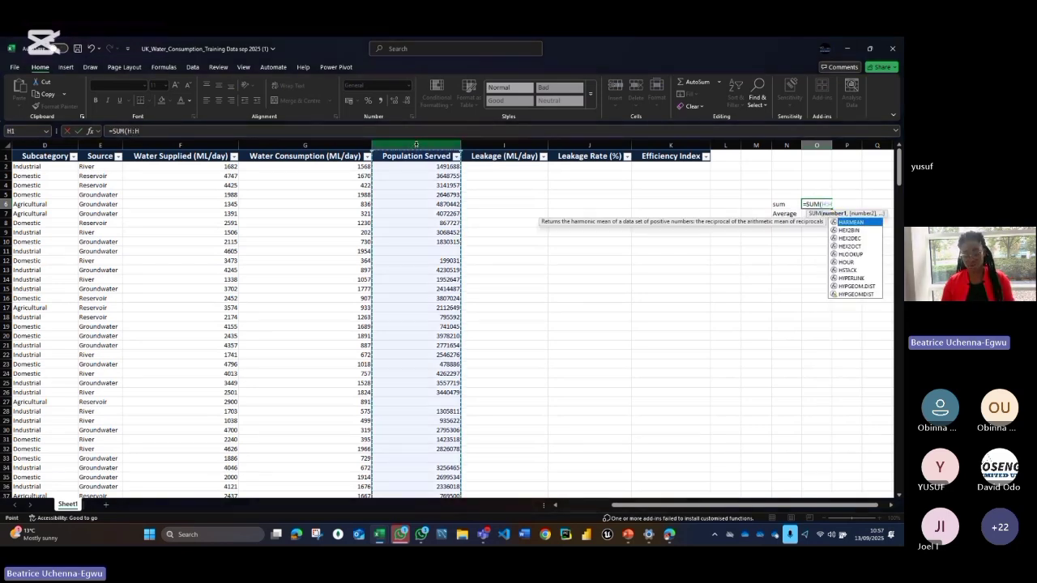
pyautogui.press('Return')
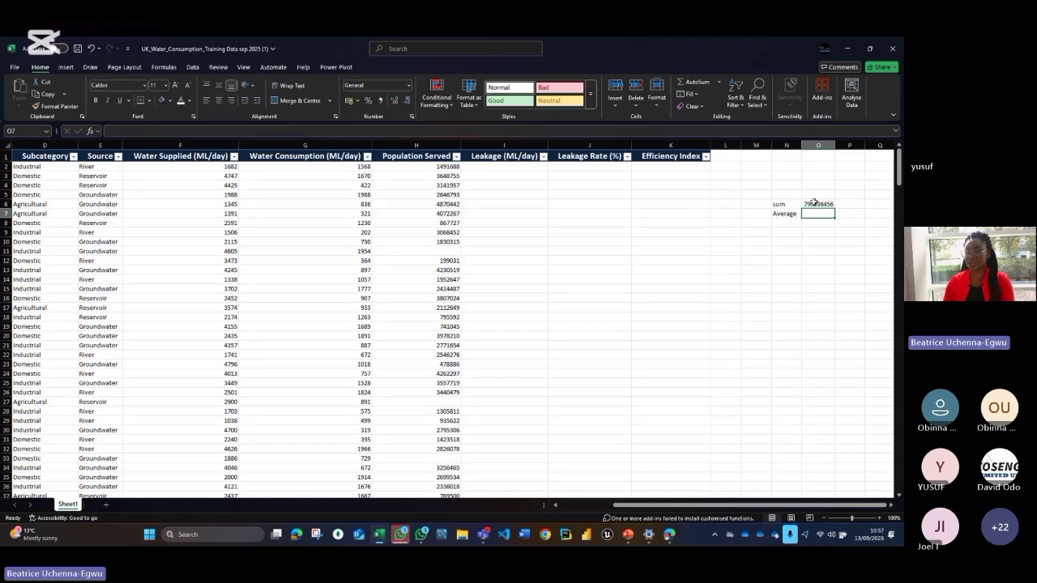
# - Extend the label in N6 to "sum of population Served" and fit column N's width to its contents
pyautogui.doubleClick(789, 204)
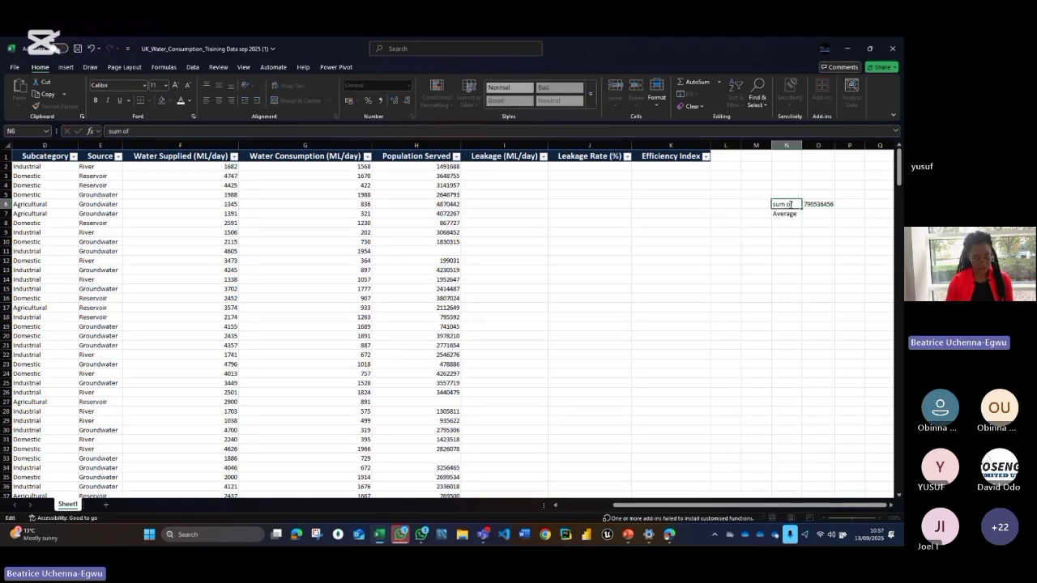
pyautogui.write('of popu')
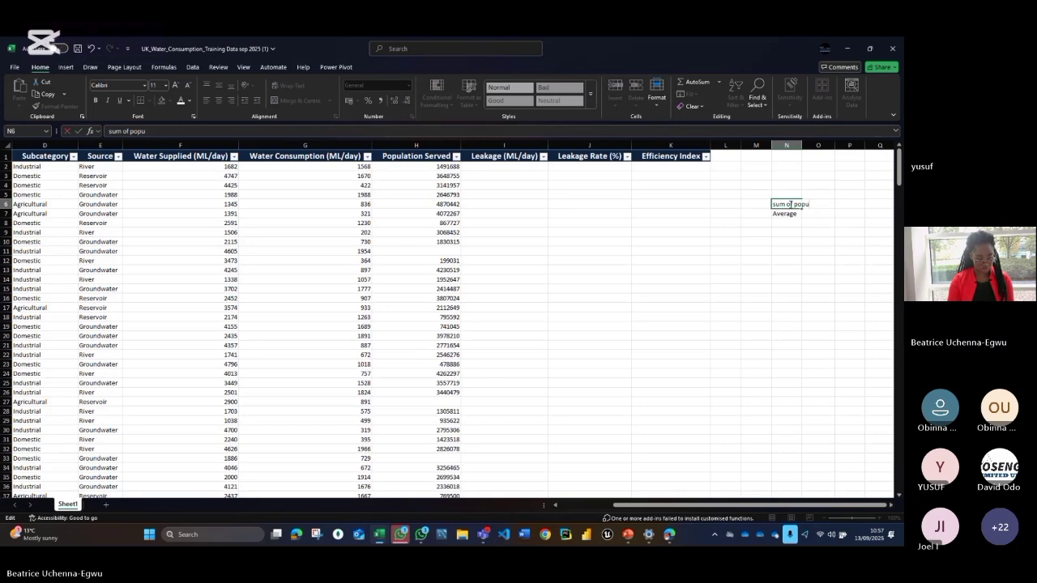
pyautogui.write('lation')
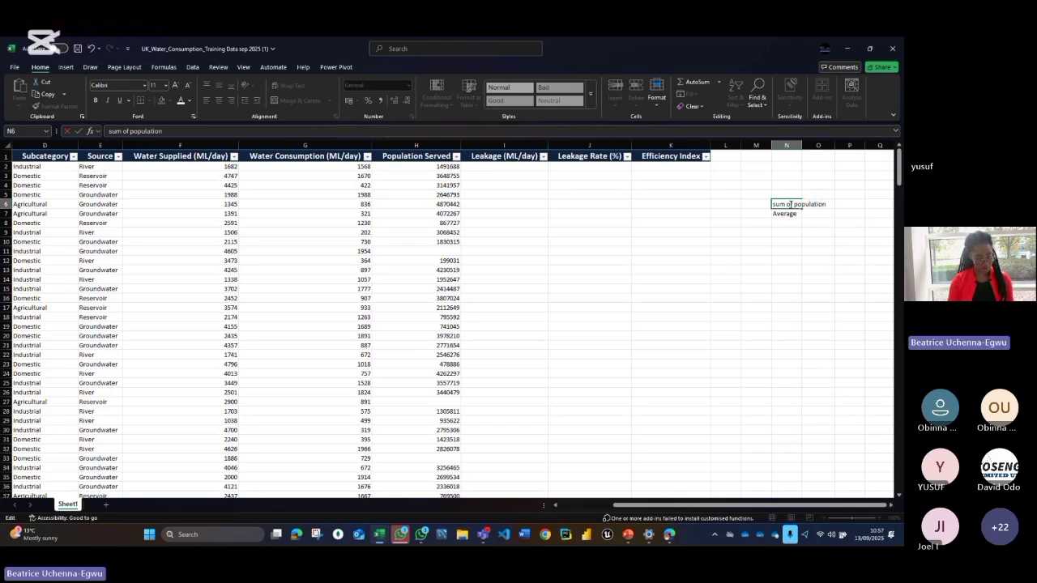
pyautogui.write(' Served')
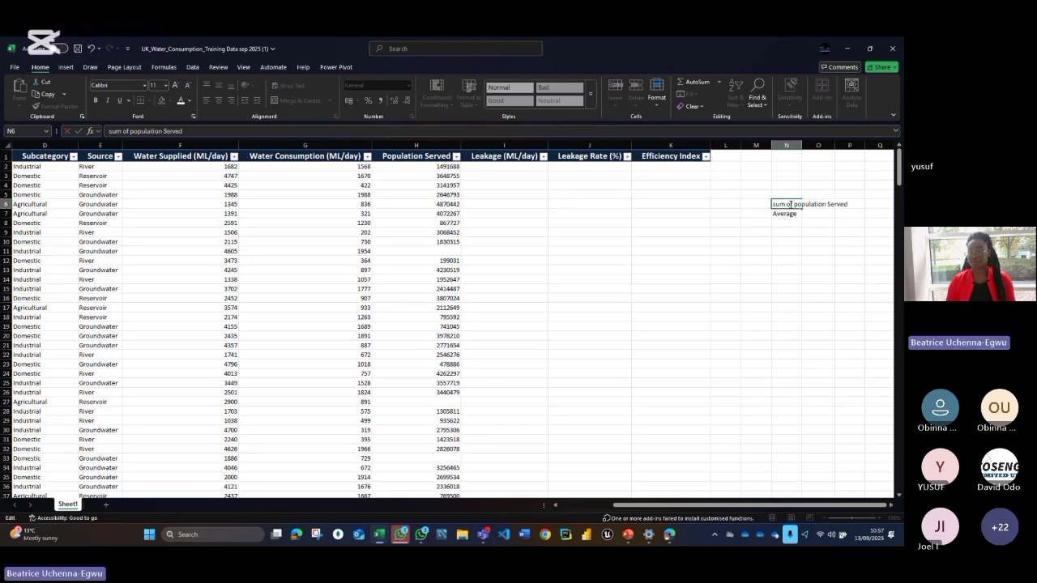
pyautogui.click(786, 251)
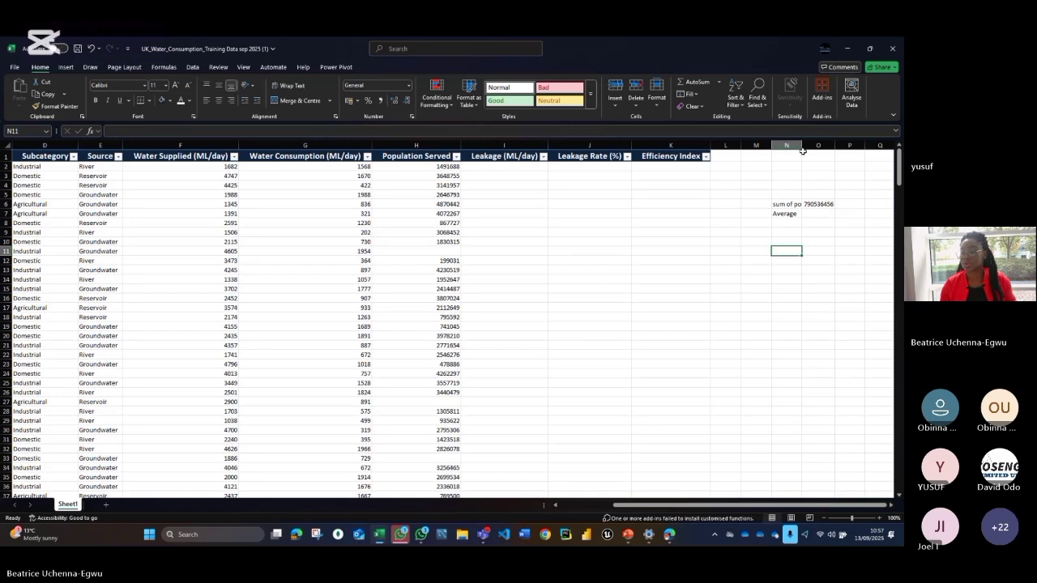
pyautogui.doubleClick(802, 151)
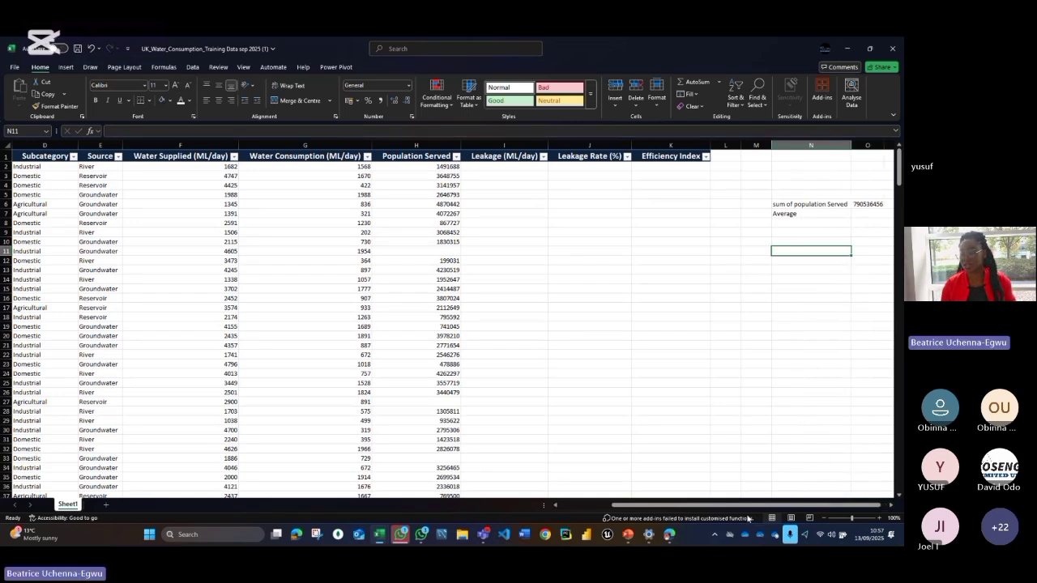
# - Calculate the average of the entire Population Served column (H:H) in cell O7, beside the Average label
pyautogui.click(891, 505)
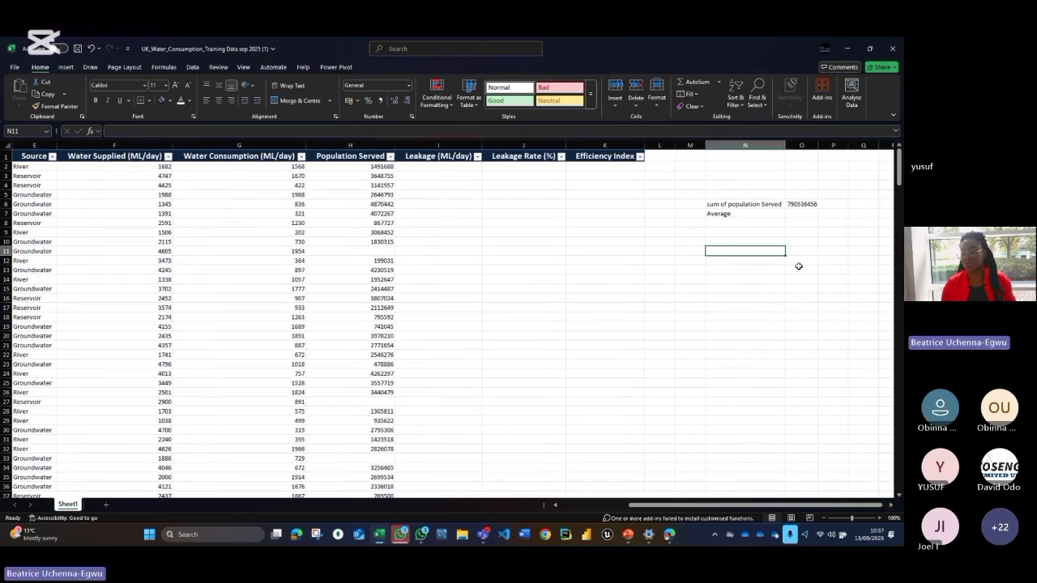
pyautogui.click(802, 215)
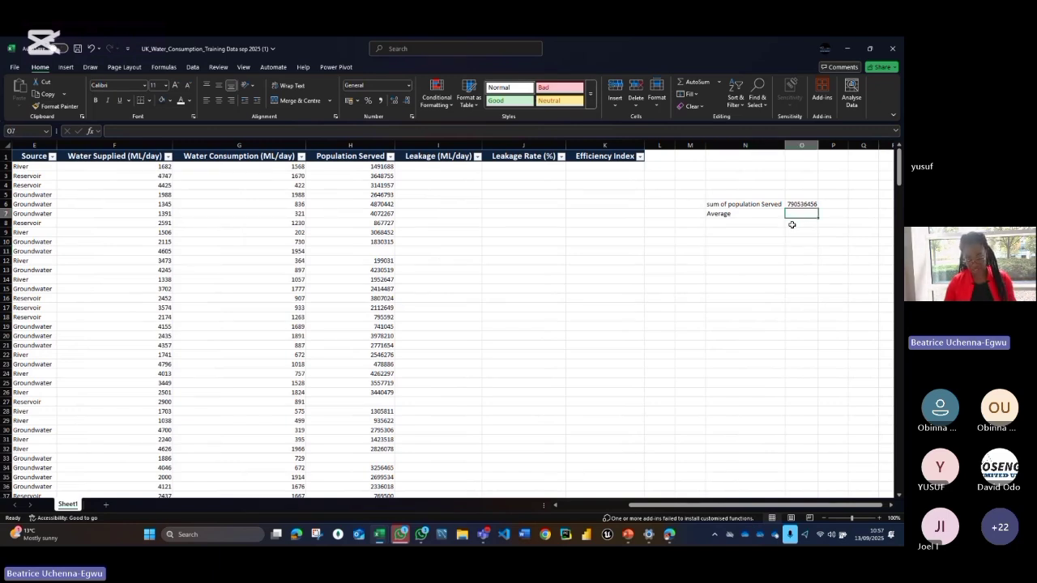
pyautogui.write('+')
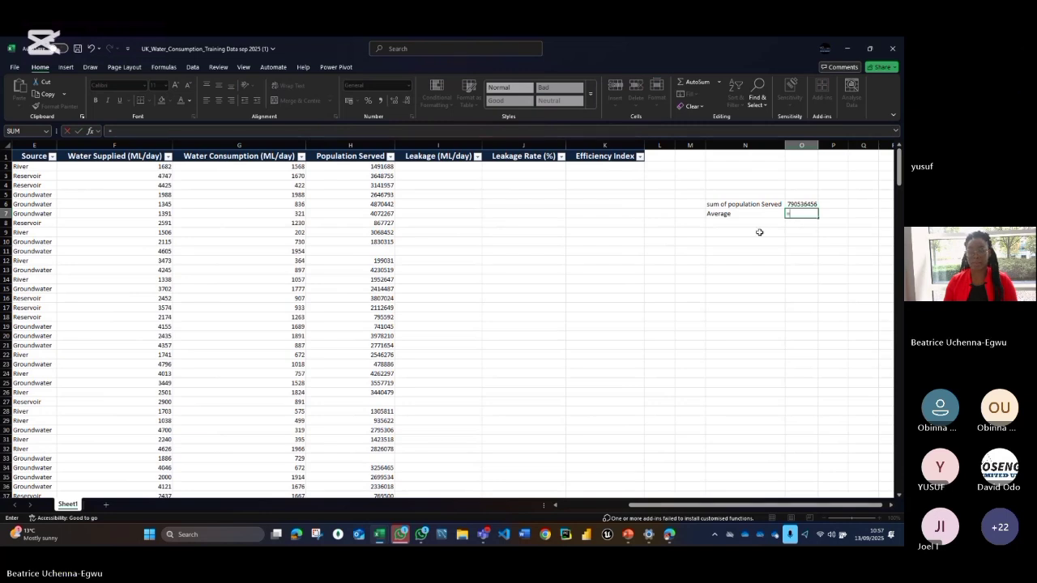
pyautogui.write('ave')
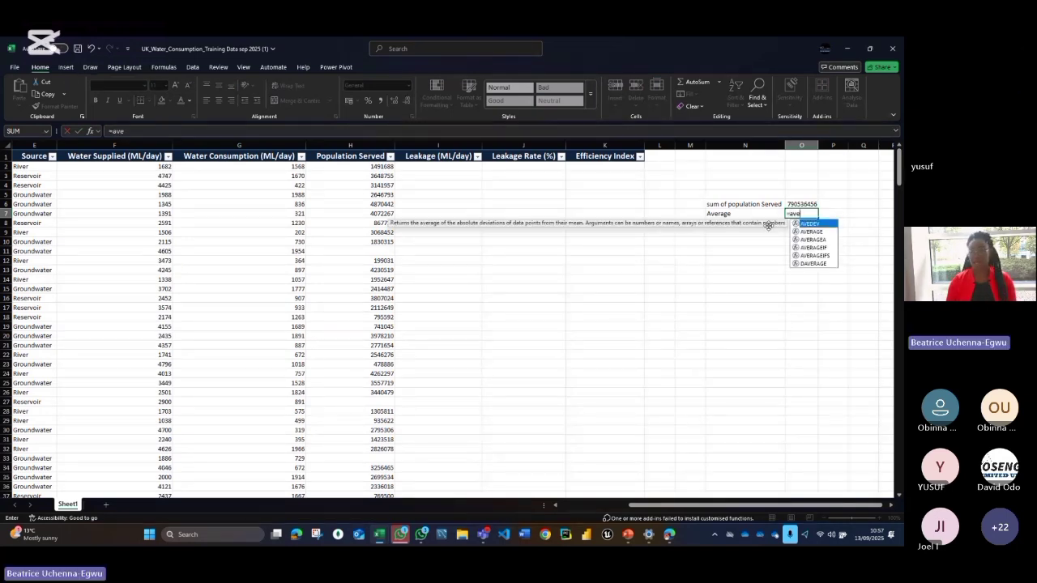
pyautogui.doubleClick(811, 231)
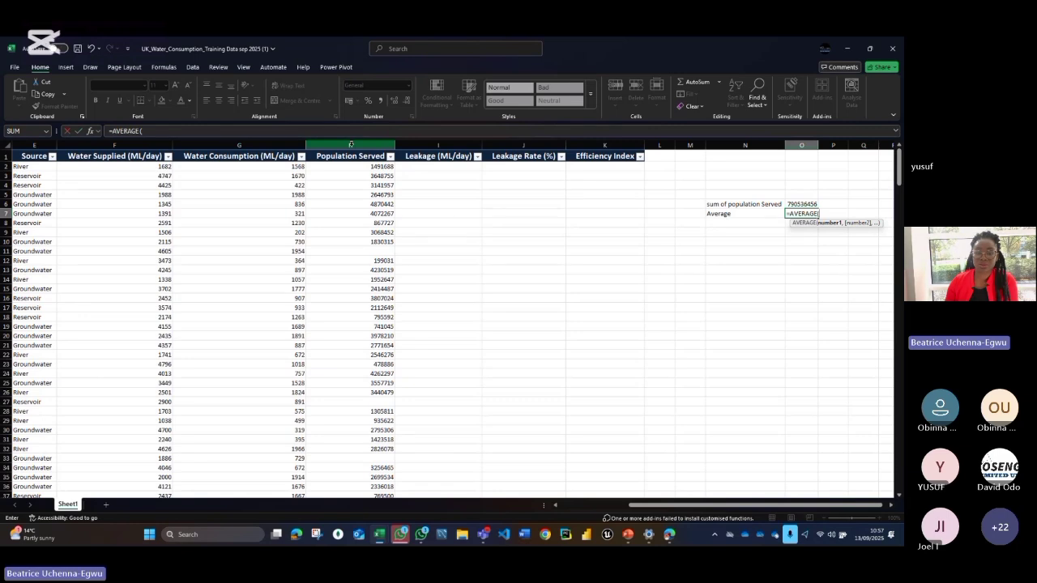
pyautogui.click(350, 145)
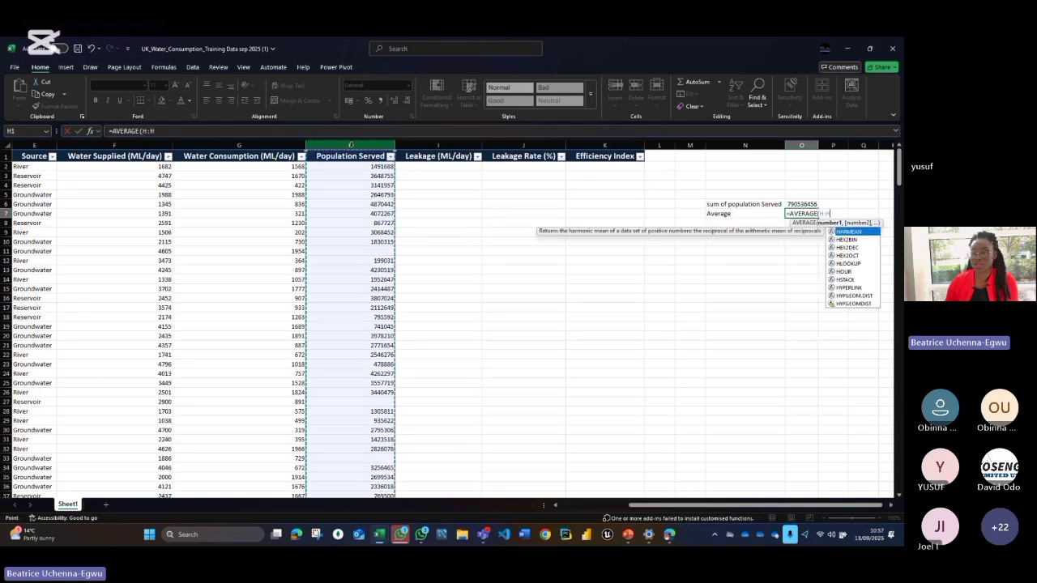
pyautogui.press('Return')
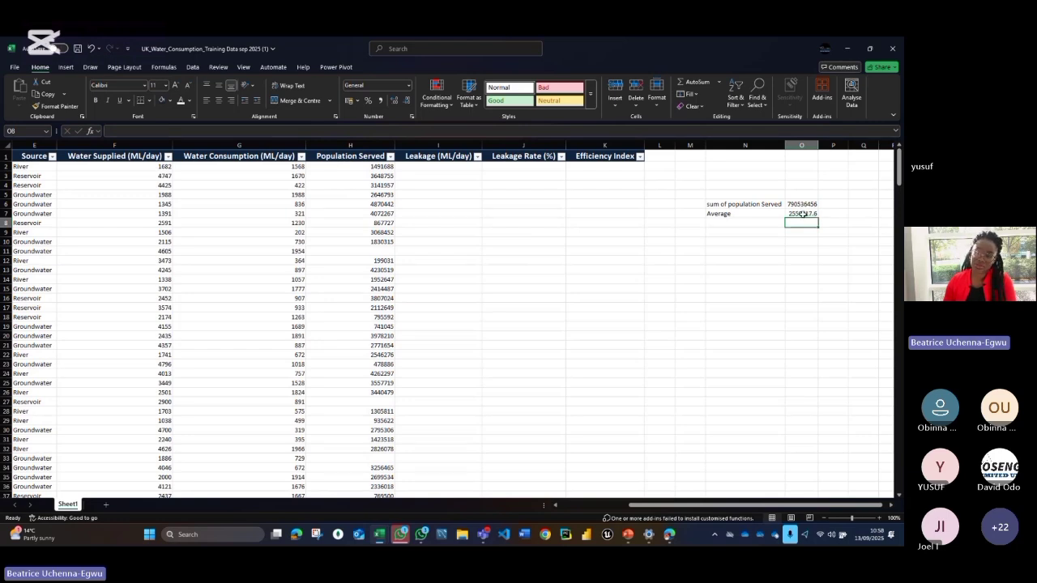
# - Add the label "Median" in N8 and calculate the median of the Population Served column (H:H) in O8
pyautogui.click(762, 224)
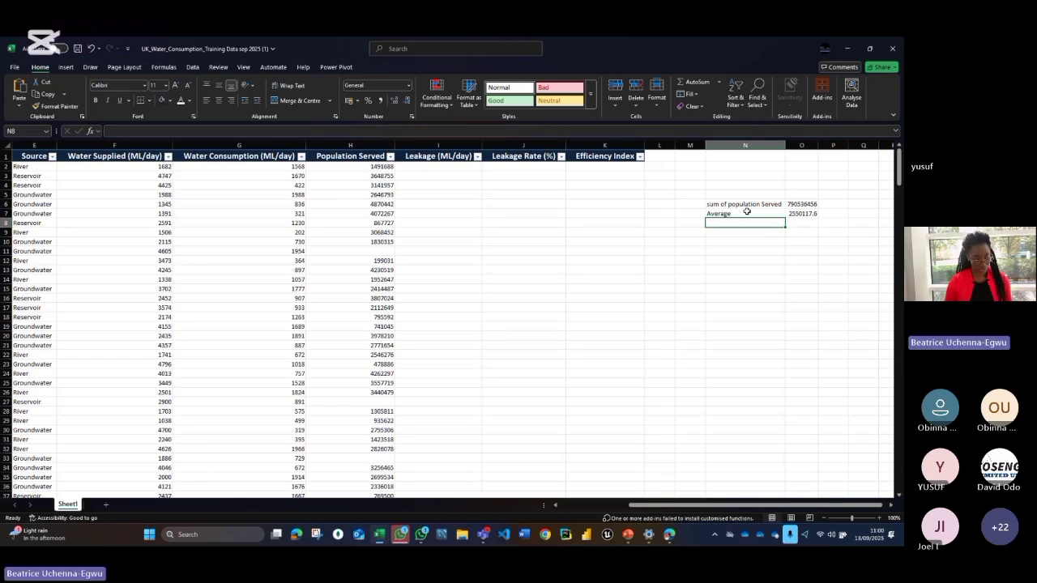
pyautogui.write('Median')
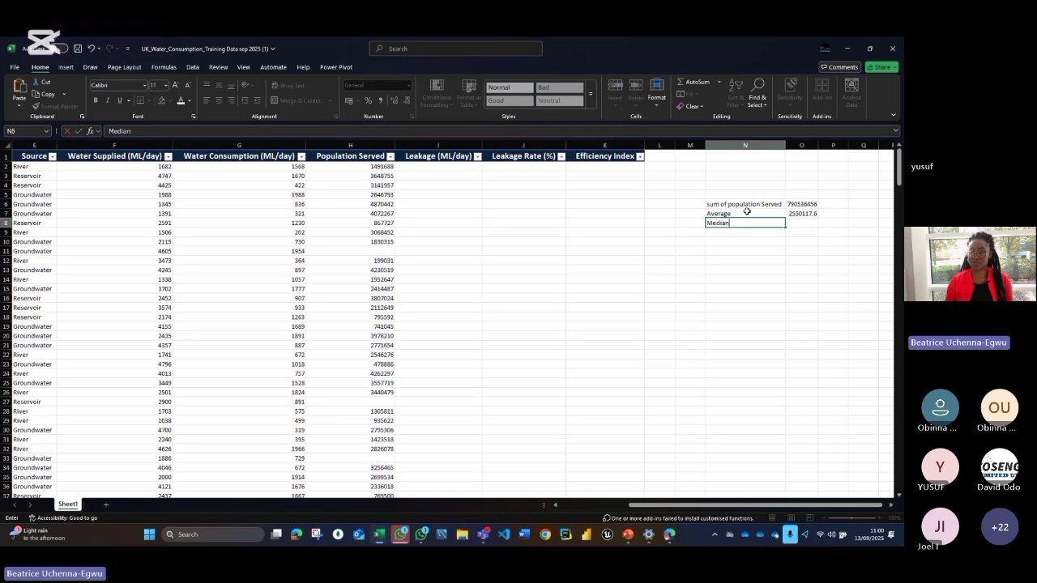
pyautogui.click(800, 222)
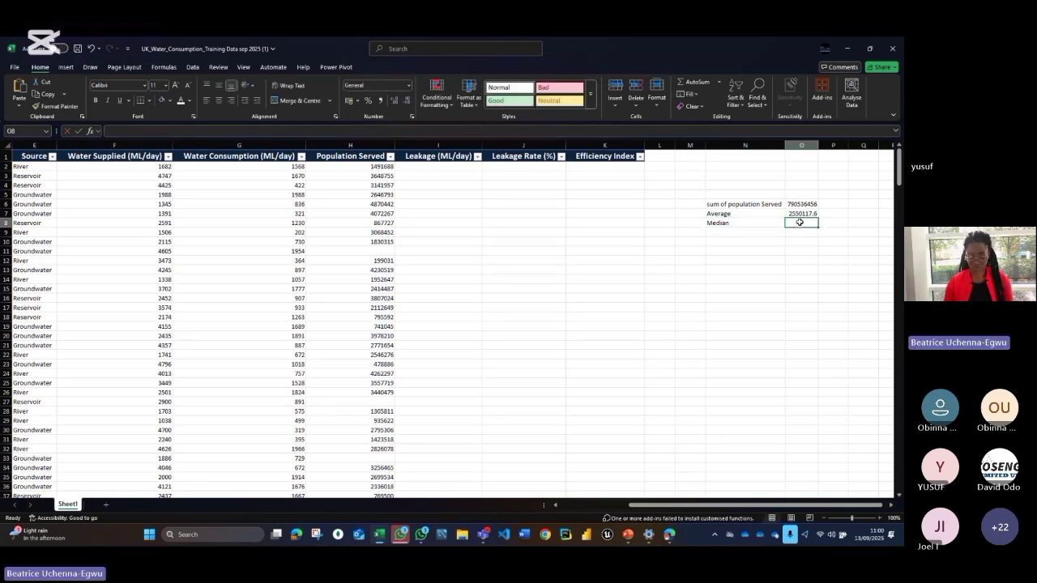
pyautogui.write('=me')
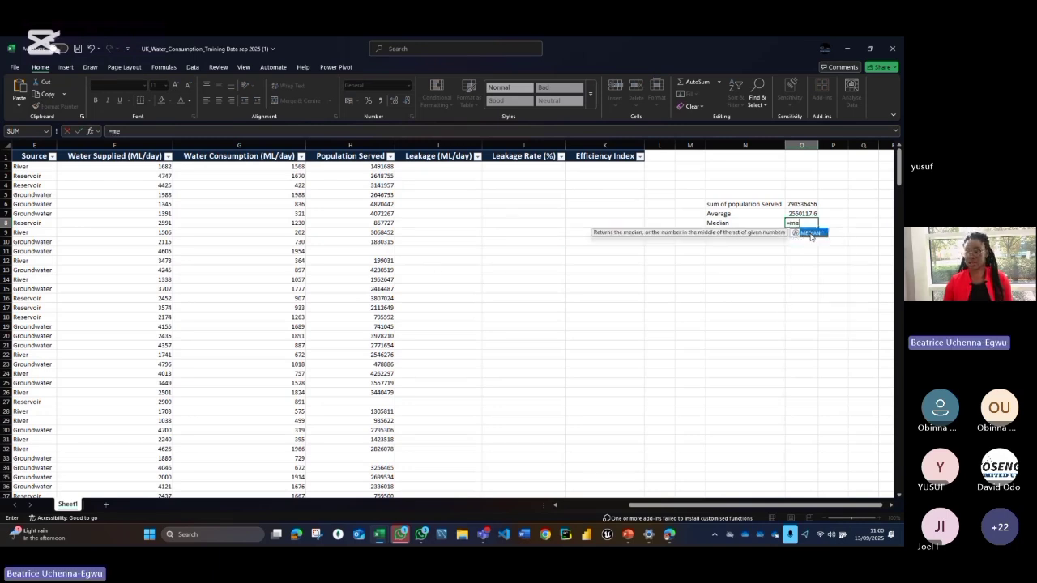
pyautogui.doubleClick(813, 233)
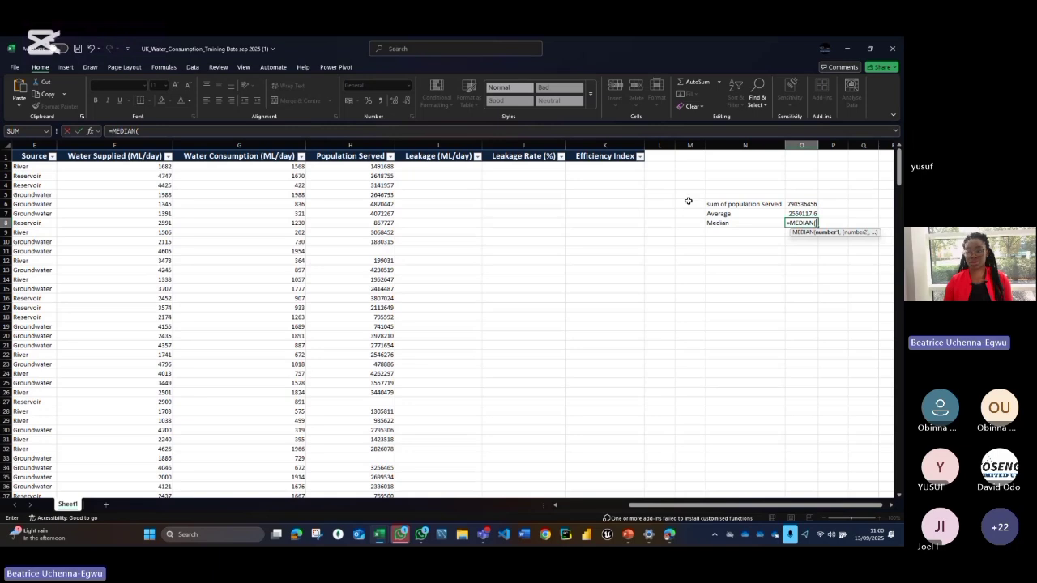
pyautogui.click(350, 145)
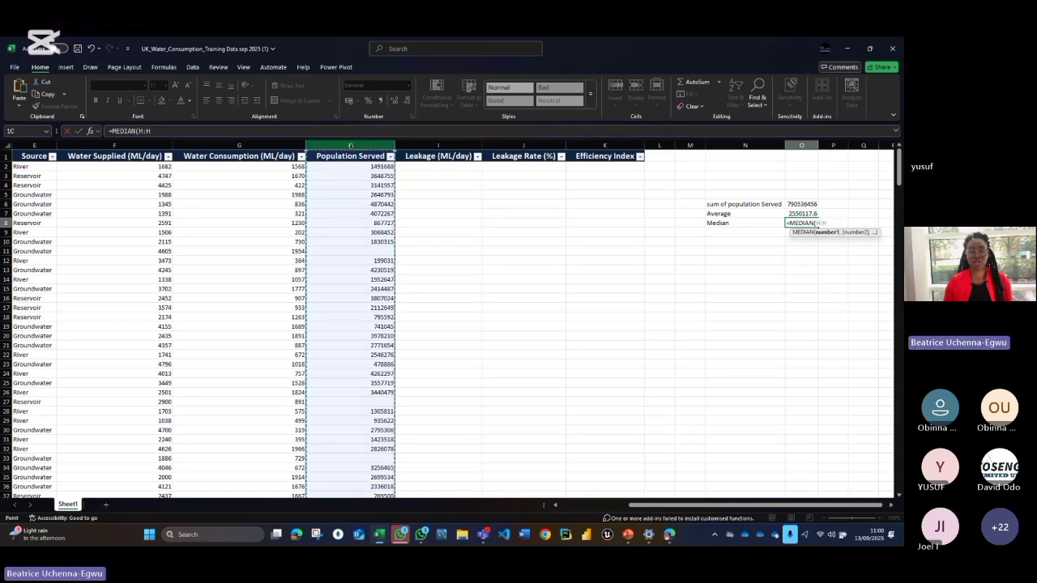
pyautogui.press('Return')
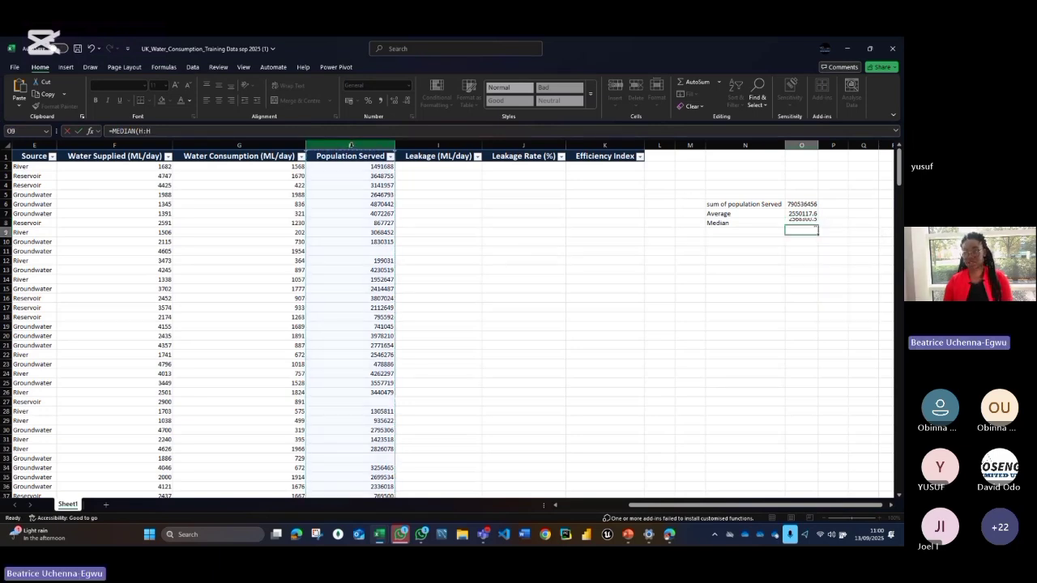
# - Add the label "mode" in N9 and calculate the mode of the Population Served column (H:H) in O9 with MODE
pyautogui.click(749, 233)
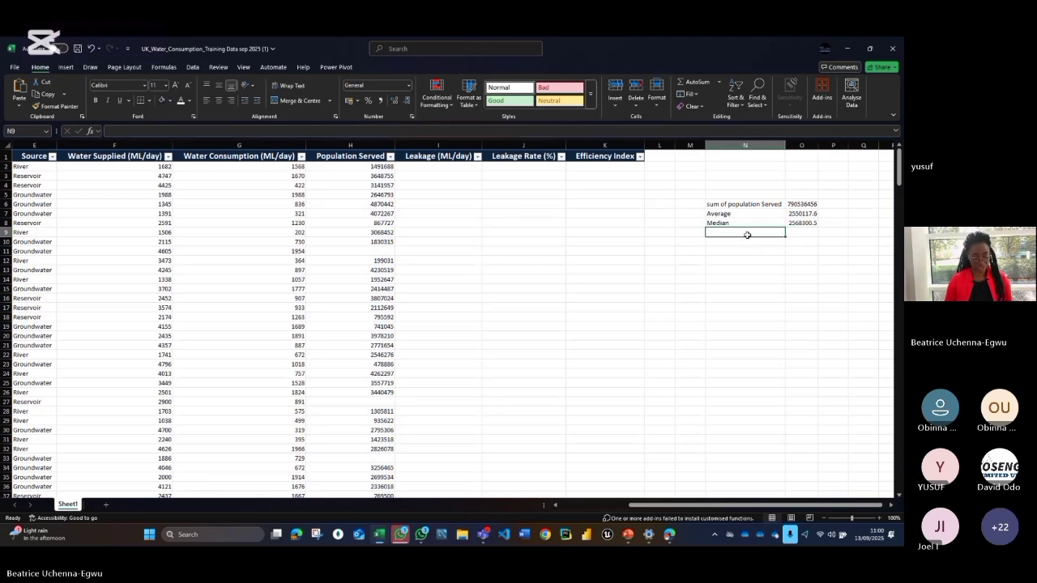
pyautogui.write('mode')
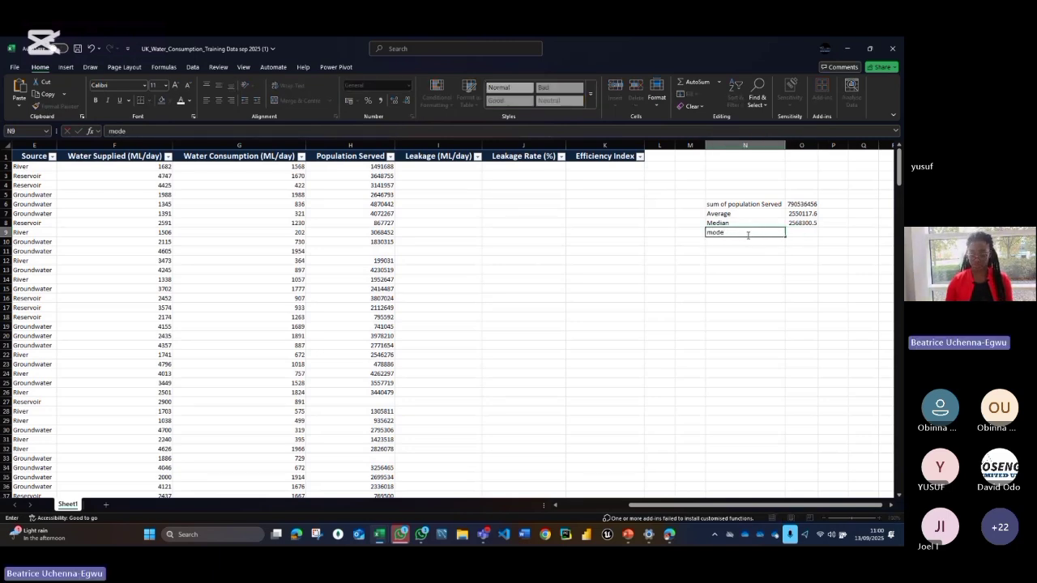
pyautogui.click(800, 231)
pyautogui.write('=')
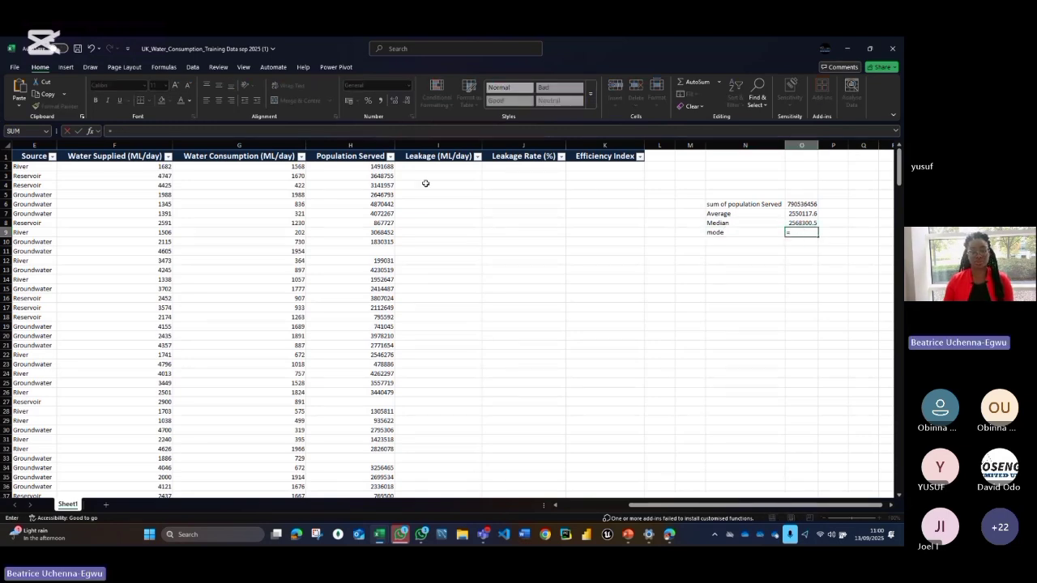
pyautogui.write('mo')
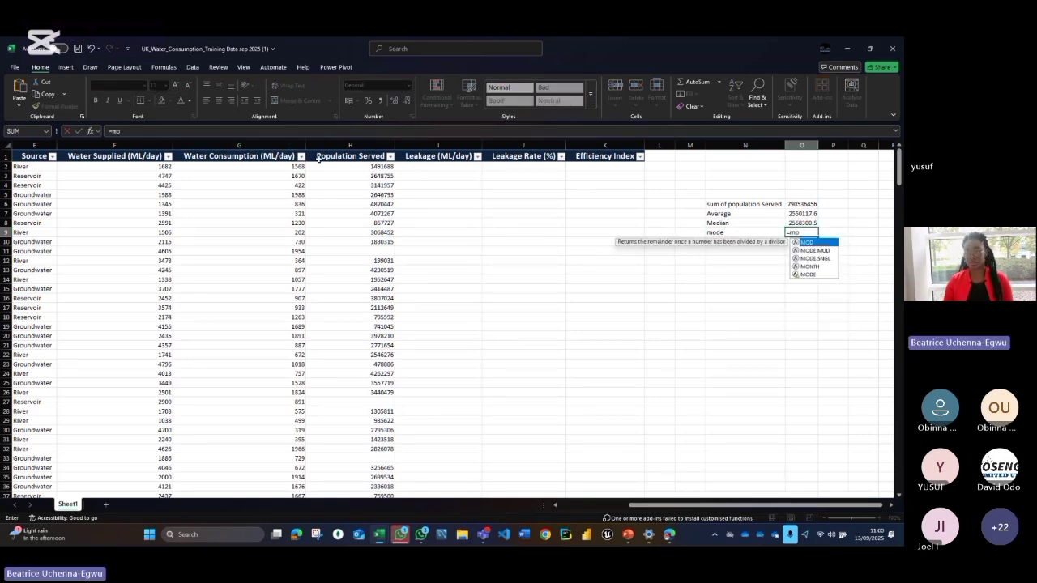
pyautogui.click(812, 276)
pyautogui.doubleClick(812, 275)
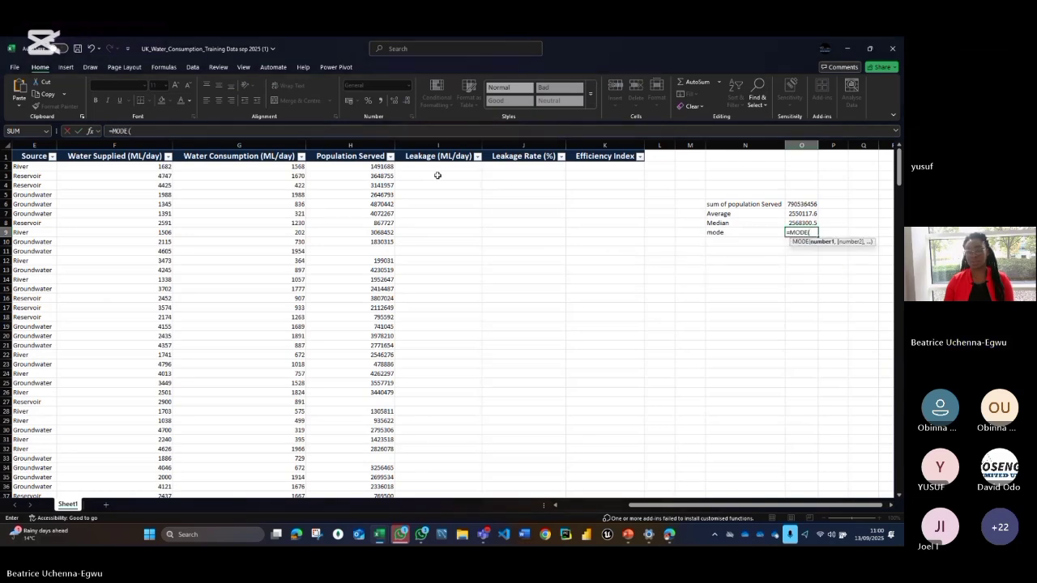
pyautogui.click(360, 144)
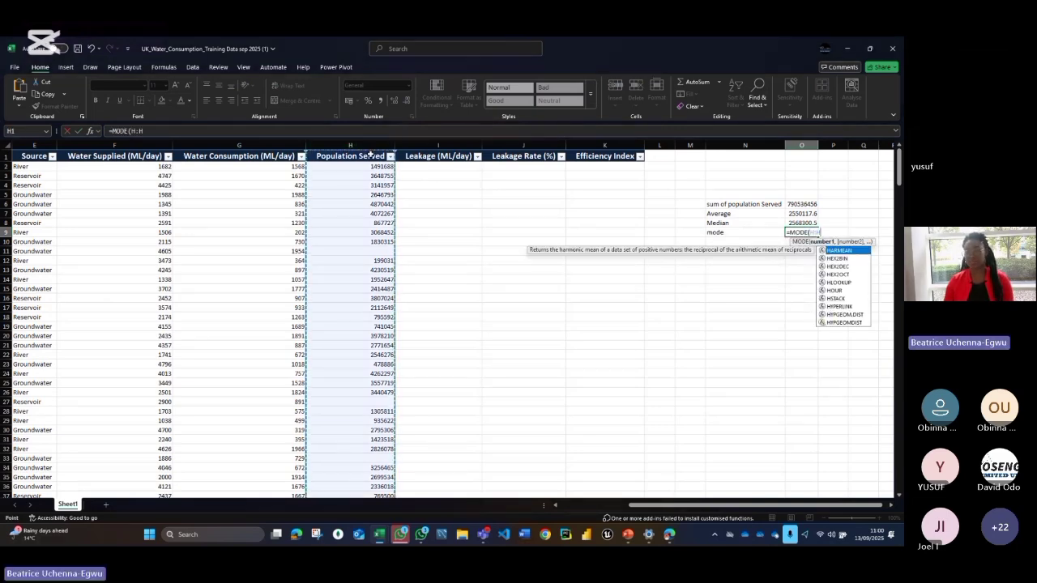
pyautogui.press('Return')
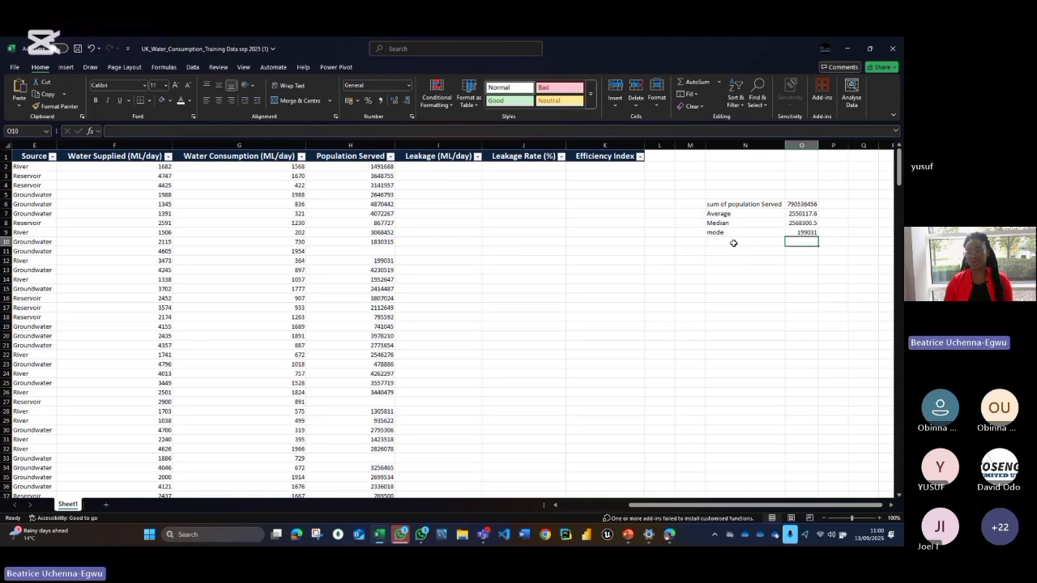
# - Add the label "Max P.S" in N10 and append "P.S" to the Average, Median and mode labels in N7:N9
pyautogui.click(735, 242)
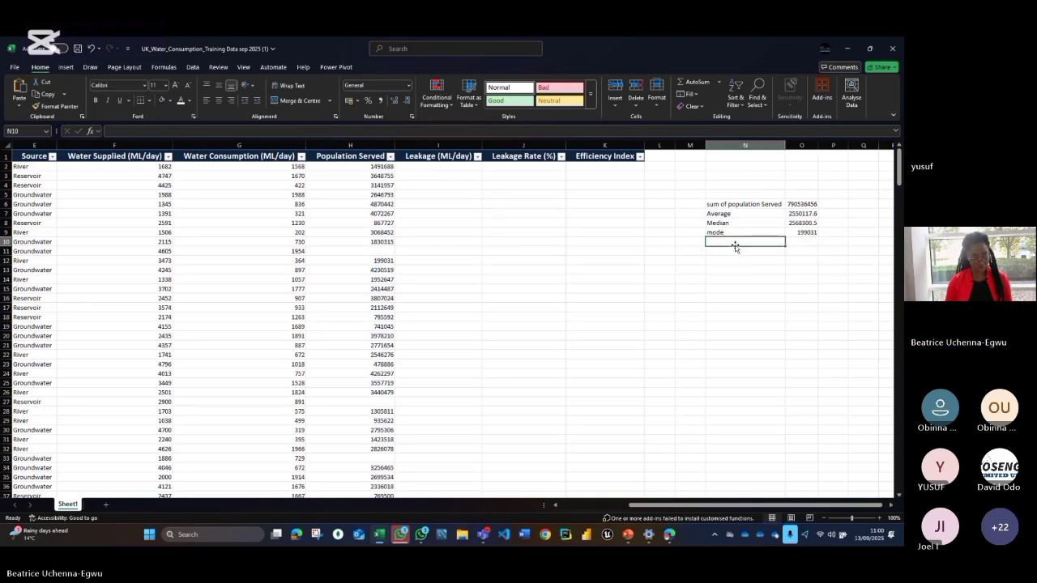
pyautogui.write('Max P.S')
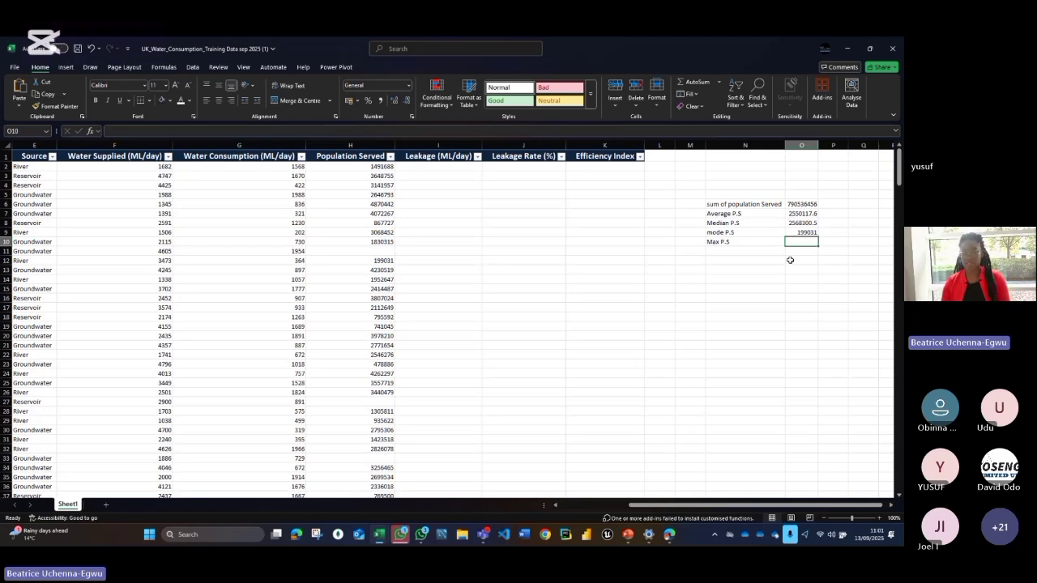
# - Calculate the maximum of the entire Population Served column (H:H) in cell O10 with MAX
pyautogui.write('=')
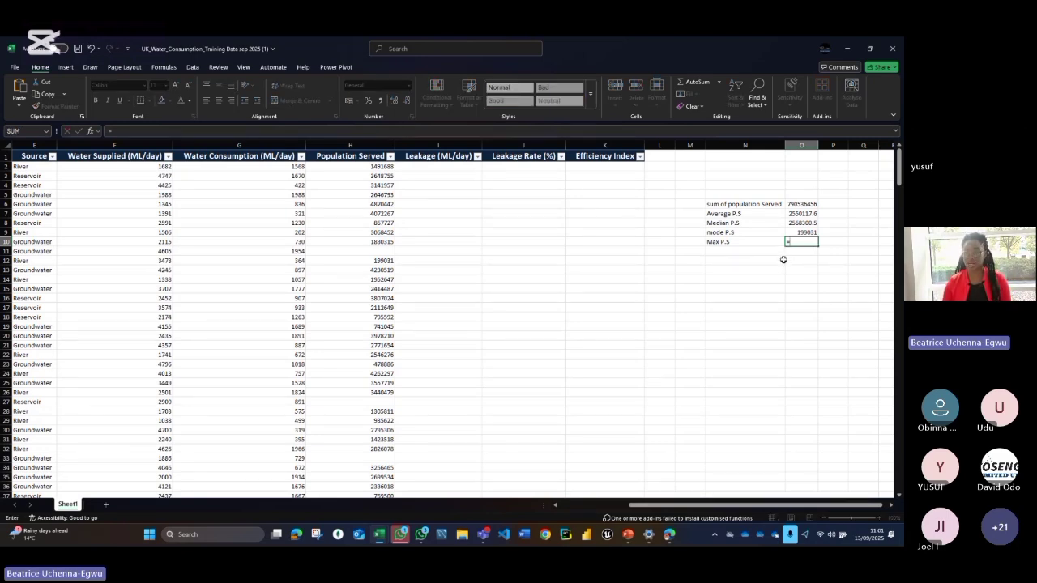
pyautogui.write('m')
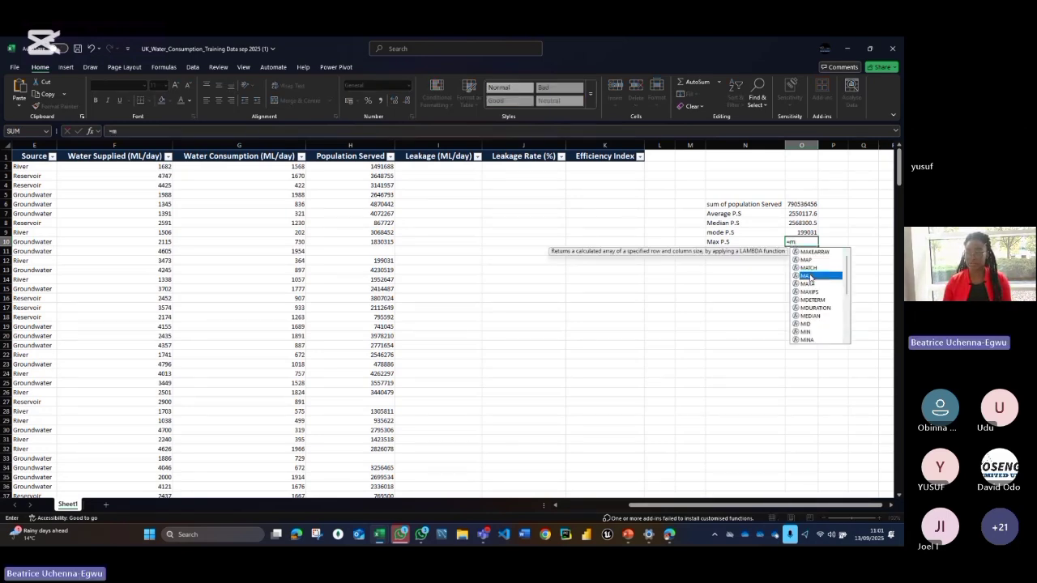
pyautogui.doubleClick(807, 277)
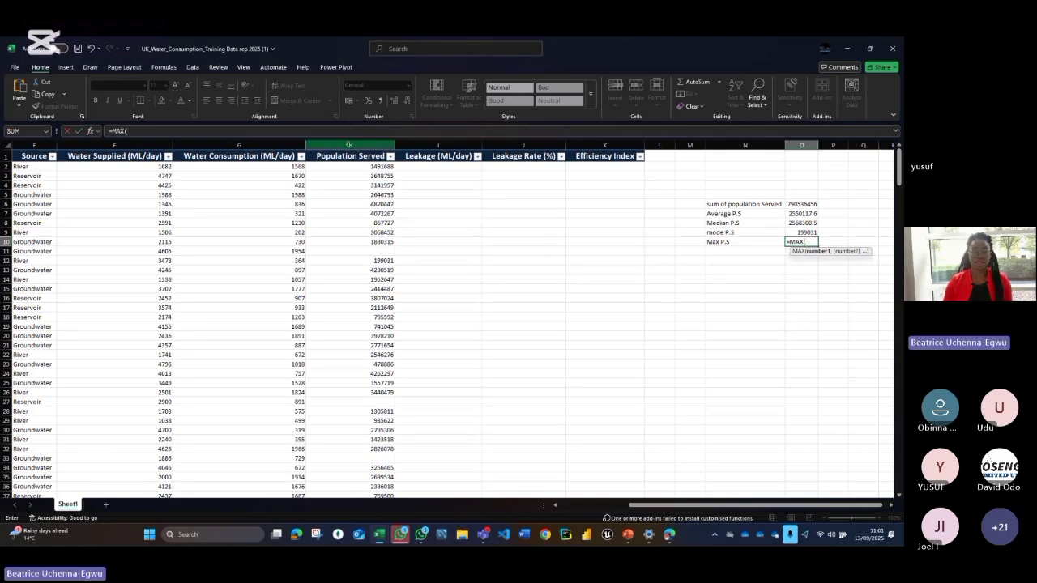
pyautogui.click(349, 144)
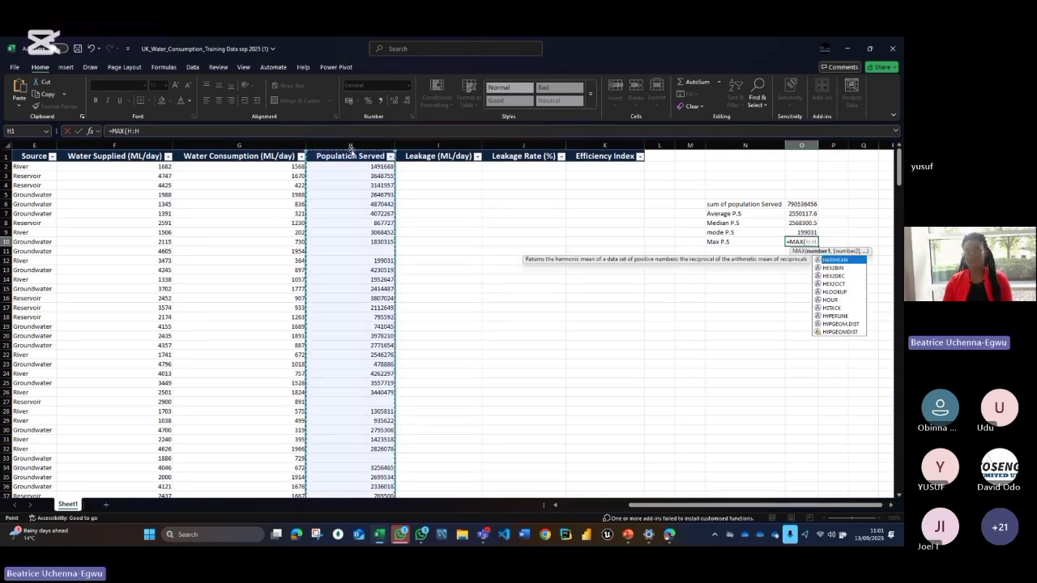
pyautogui.press('Return')
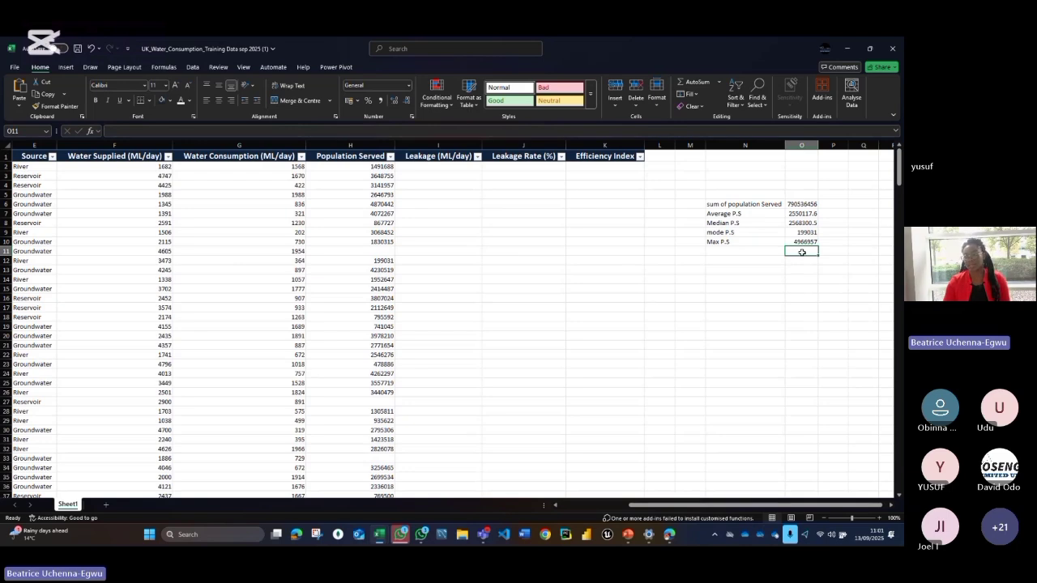
# - Add the label "min P.S" in N11 and calculate the minimum of the Population Served column (H:H) in O11 with MIN
pyautogui.click(728, 253)
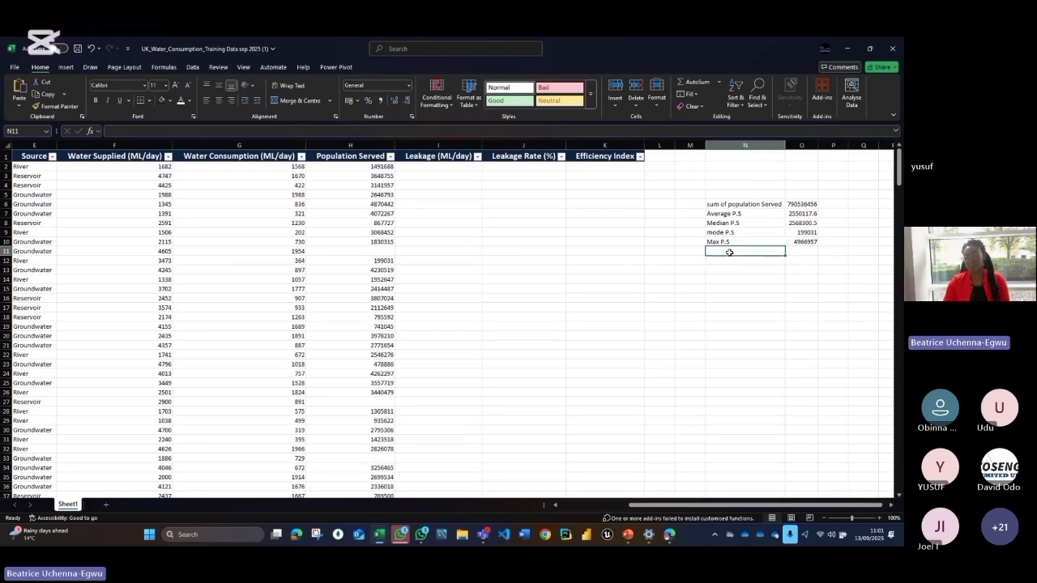
pyautogui.write('min')
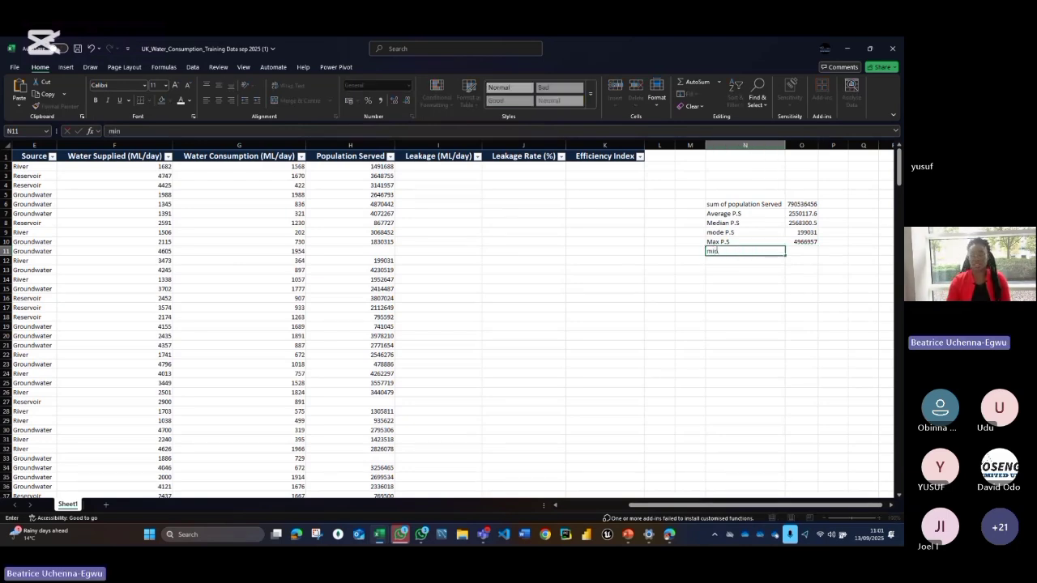
pyautogui.write(' P.S')
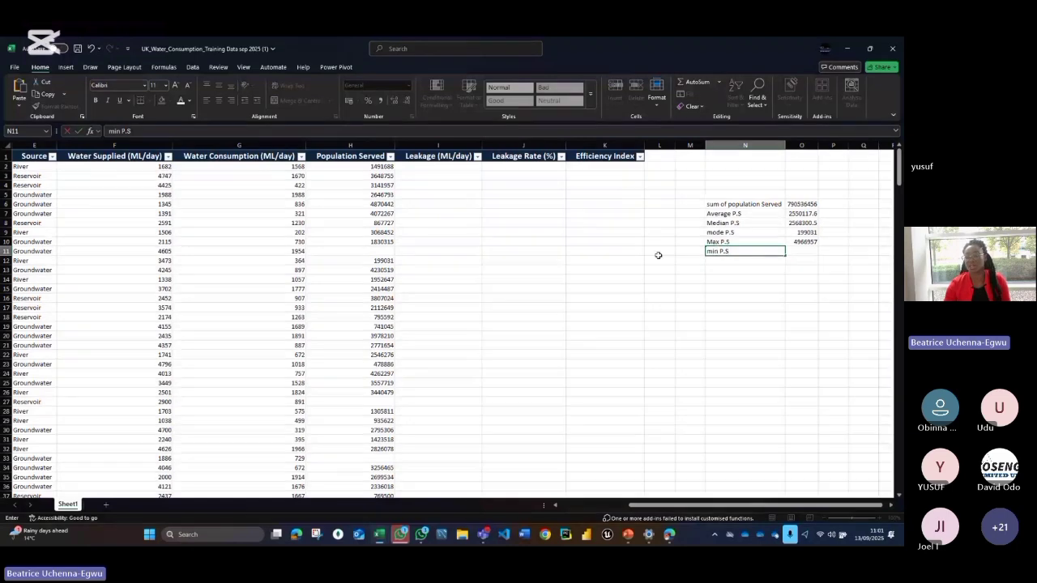
pyautogui.click(794, 253)
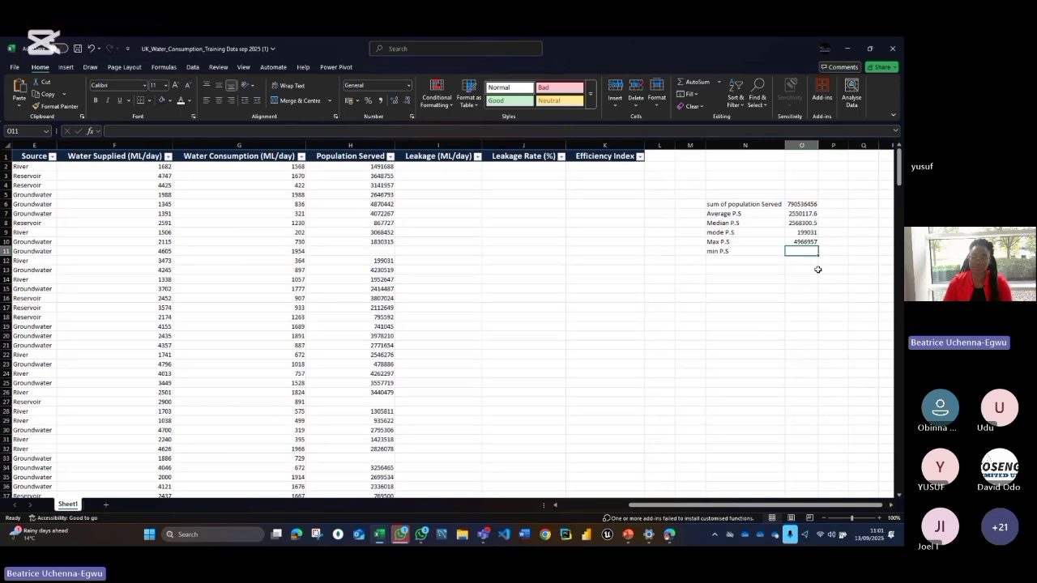
pyautogui.write('=')
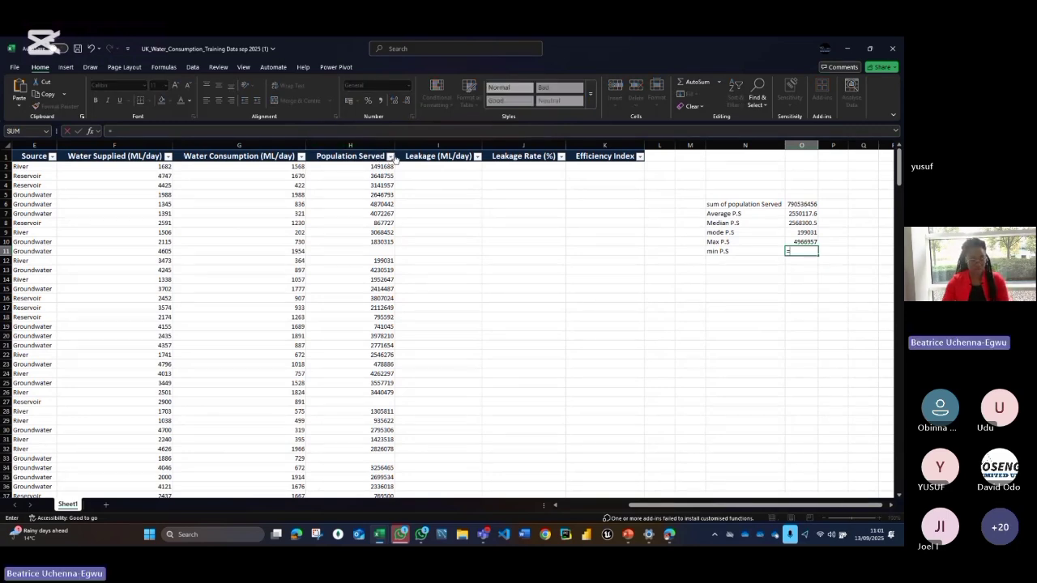
pyautogui.write('min')
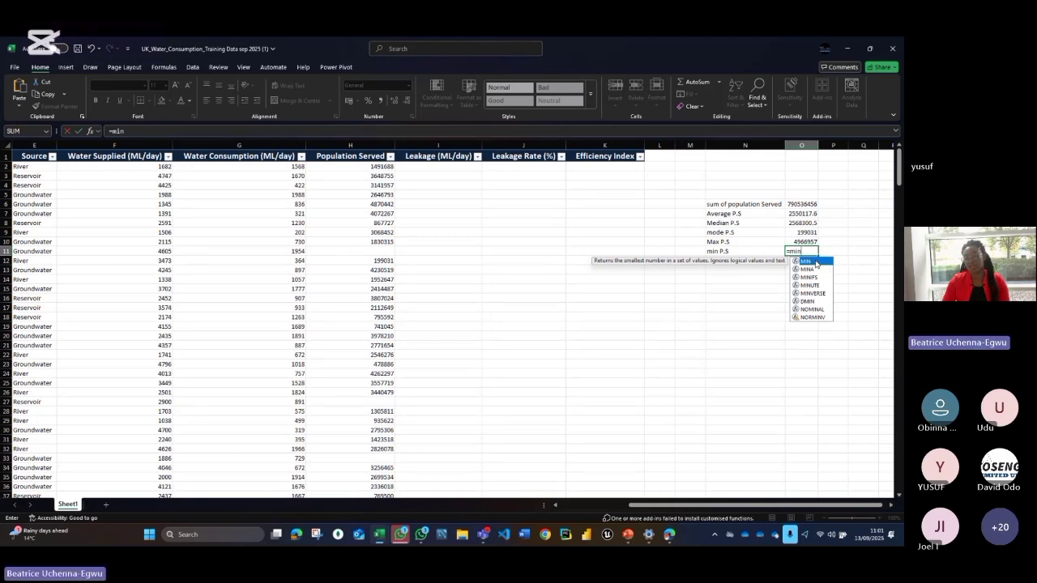
pyautogui.doubleClick(816, 262)
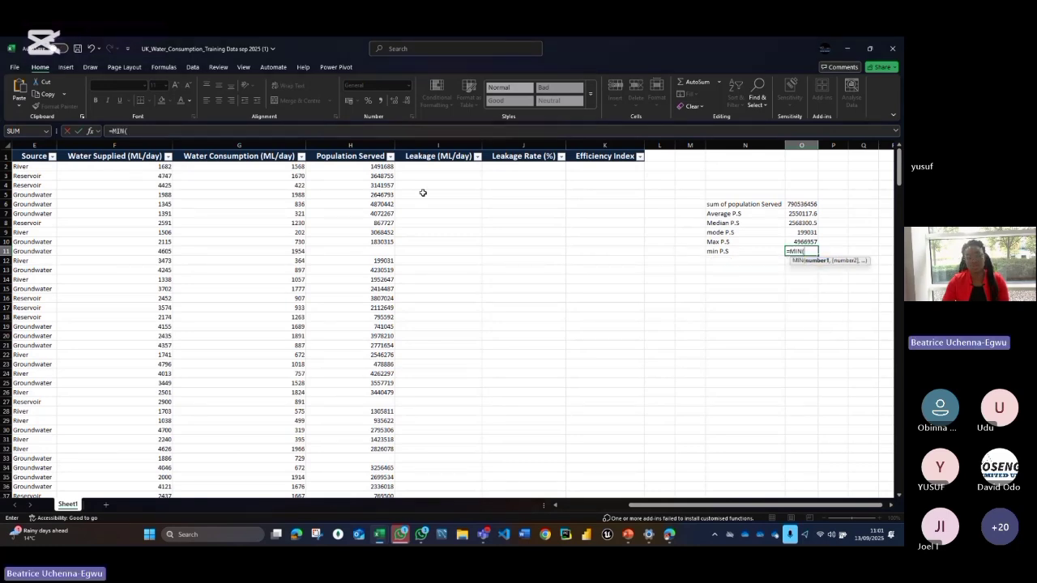
pyautogui.click(359, 144)
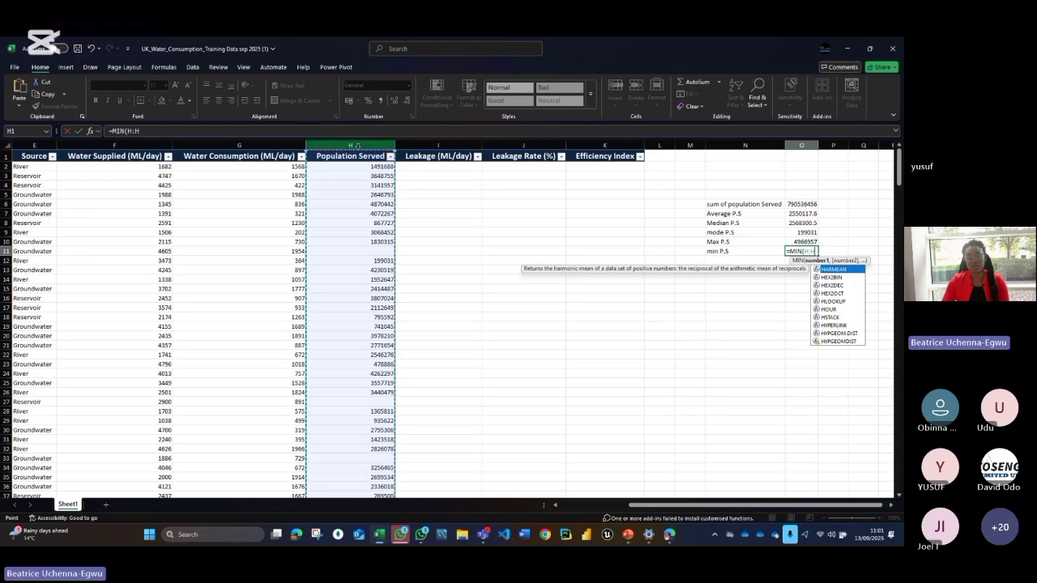
pyautogui.press('Return')
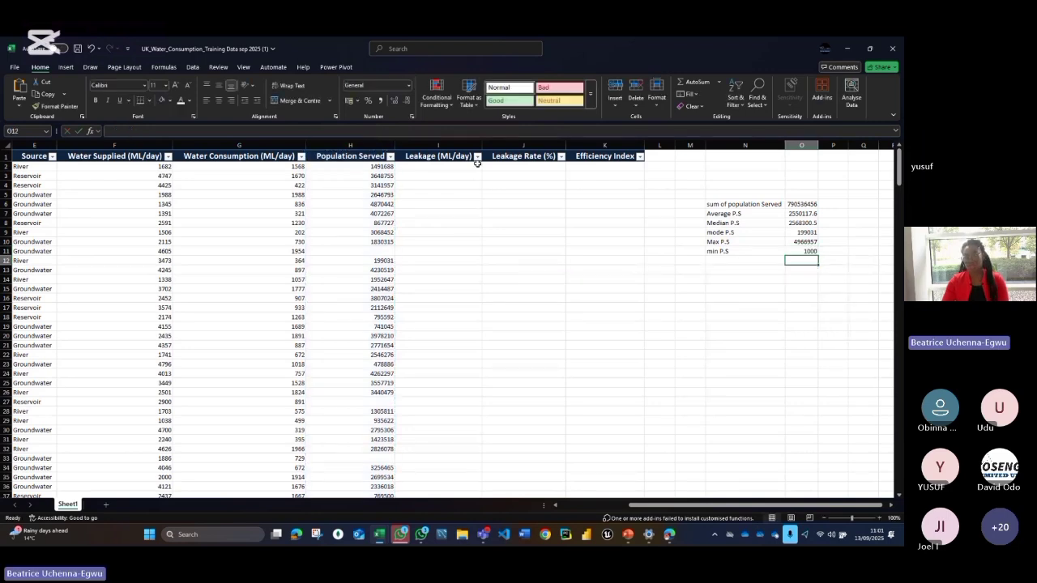
pyautogui.click(807, 252)
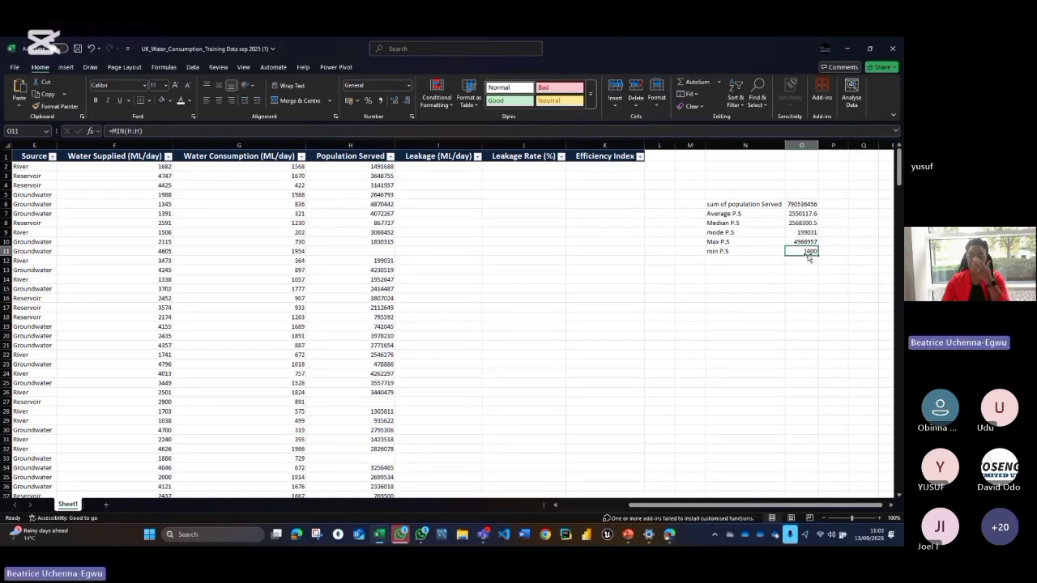
# - Add the label "STVD" in N12 and calculate the standard deviation of the Population Served column (H:H) in O12 with STDEV.P
pyautogui.click(747, 259)
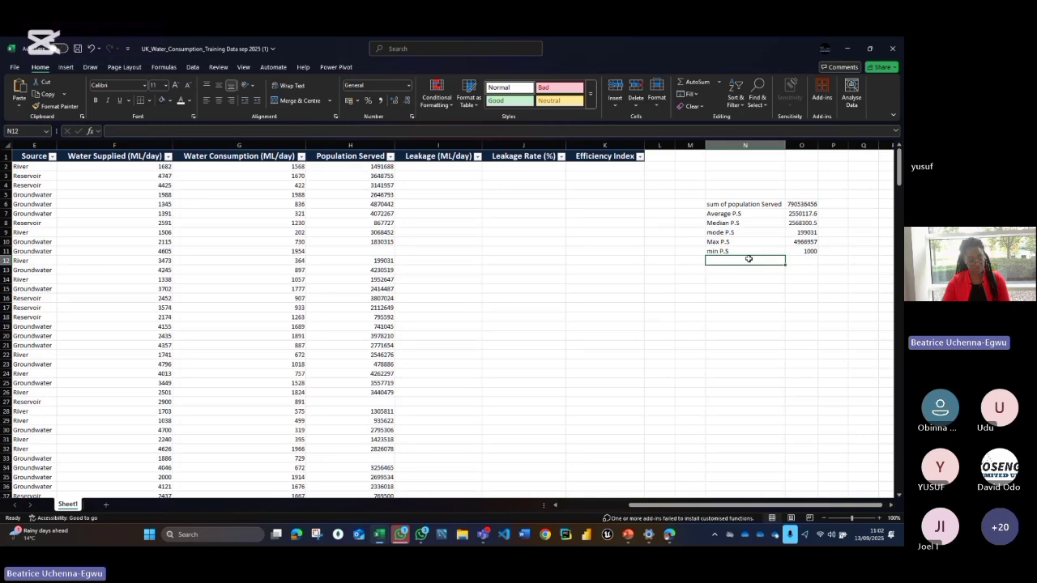
pyautogui.write('ST')
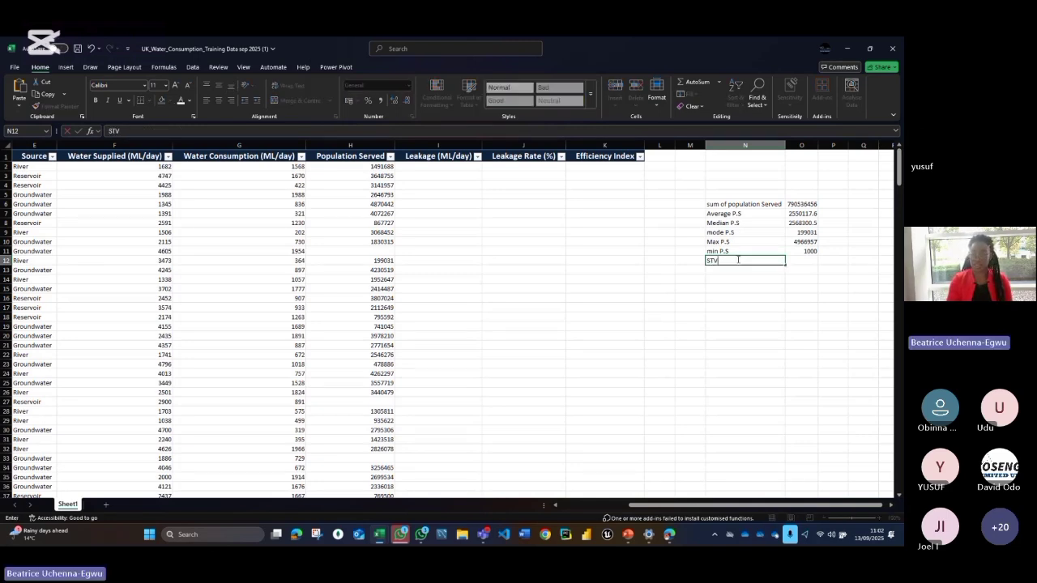
pyautogui.write('VD')
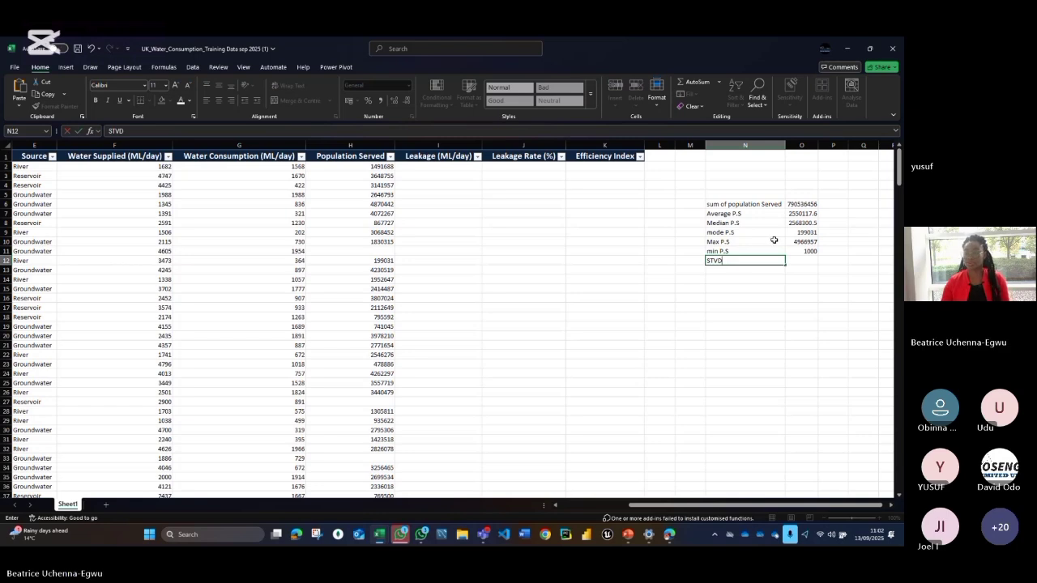
pyautogui.click(804, 261)
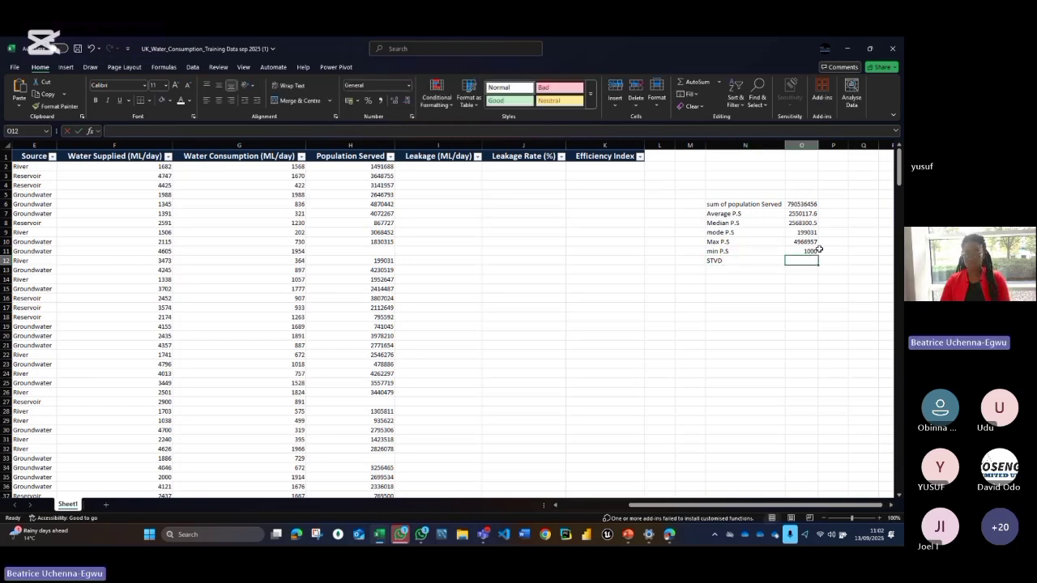
pyautogui.write('=')
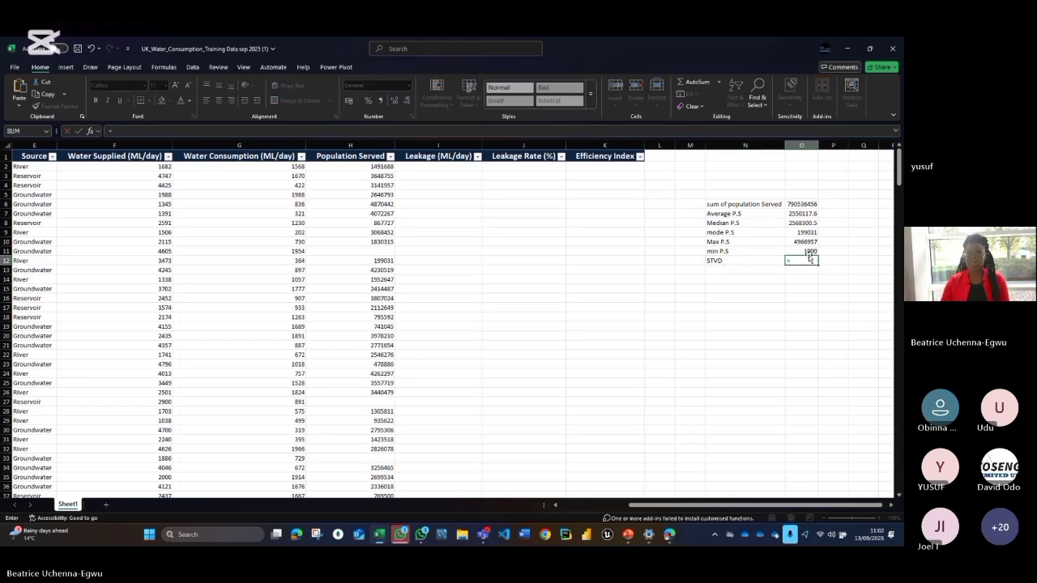
pyautogui.write('st')
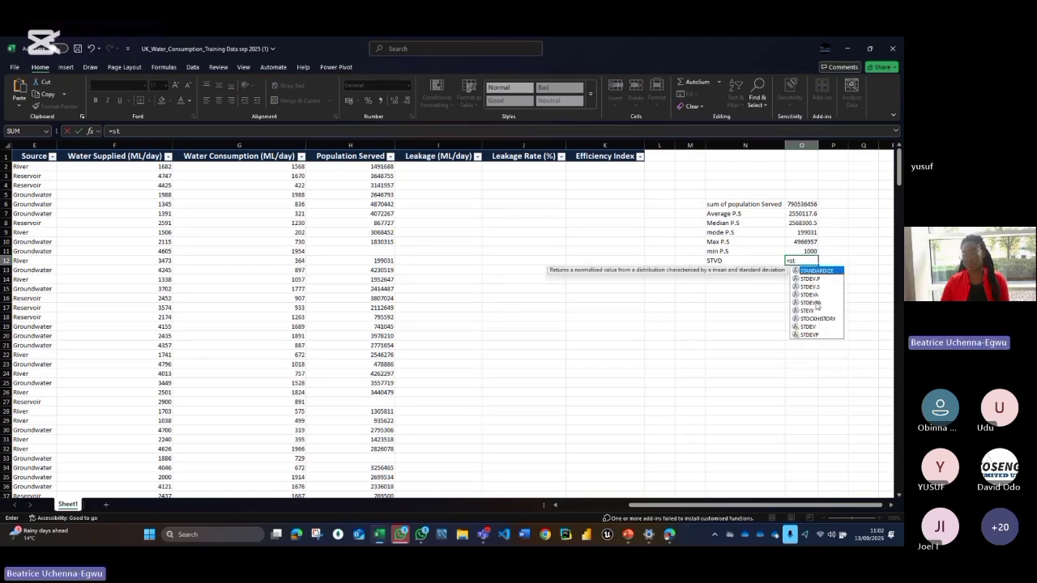
pyautogui.doubleClick(810, 279)
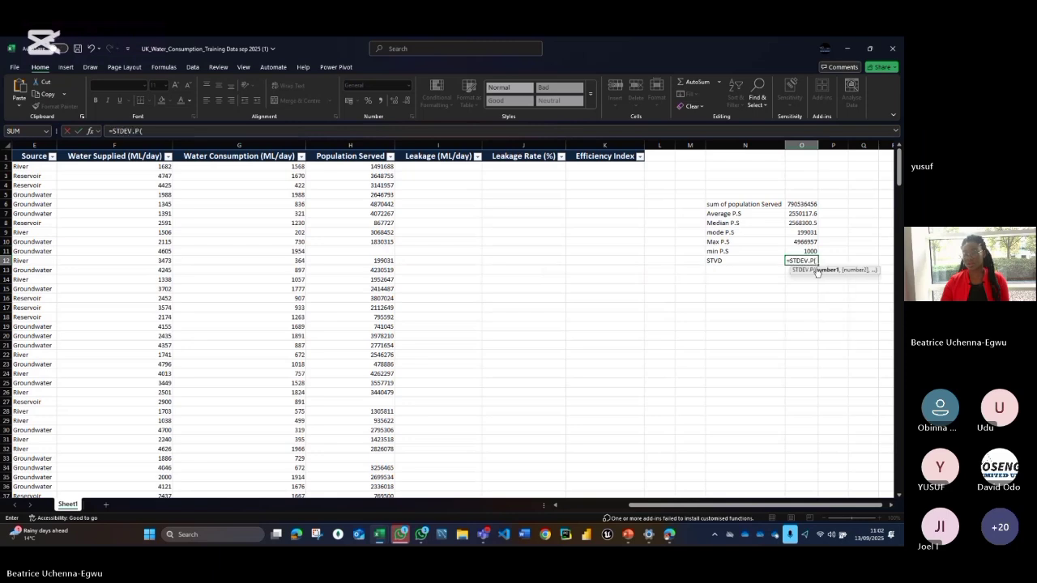
pyautogui.click(376, 144)
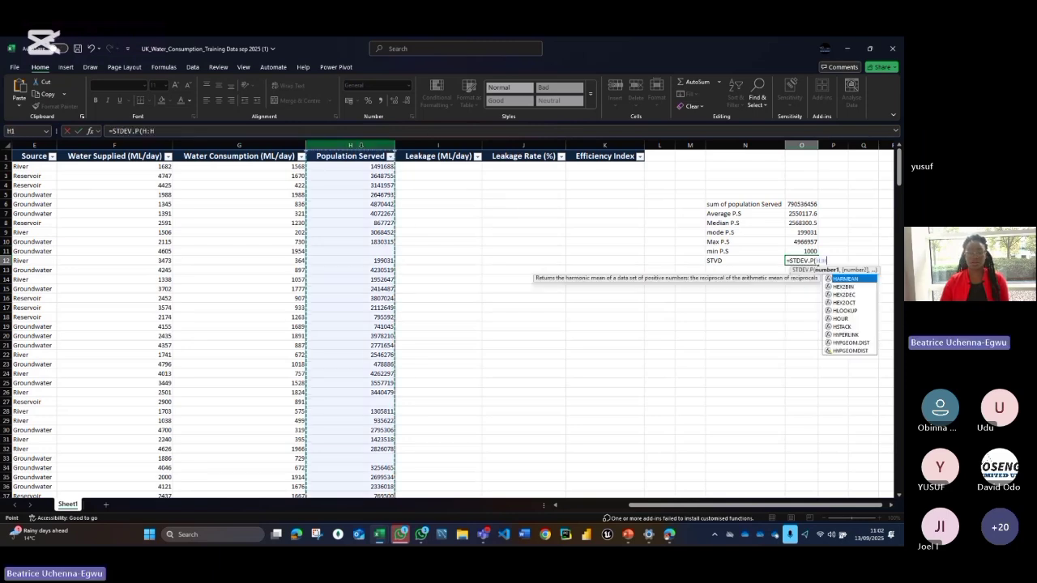
pyautogui.press('Return')
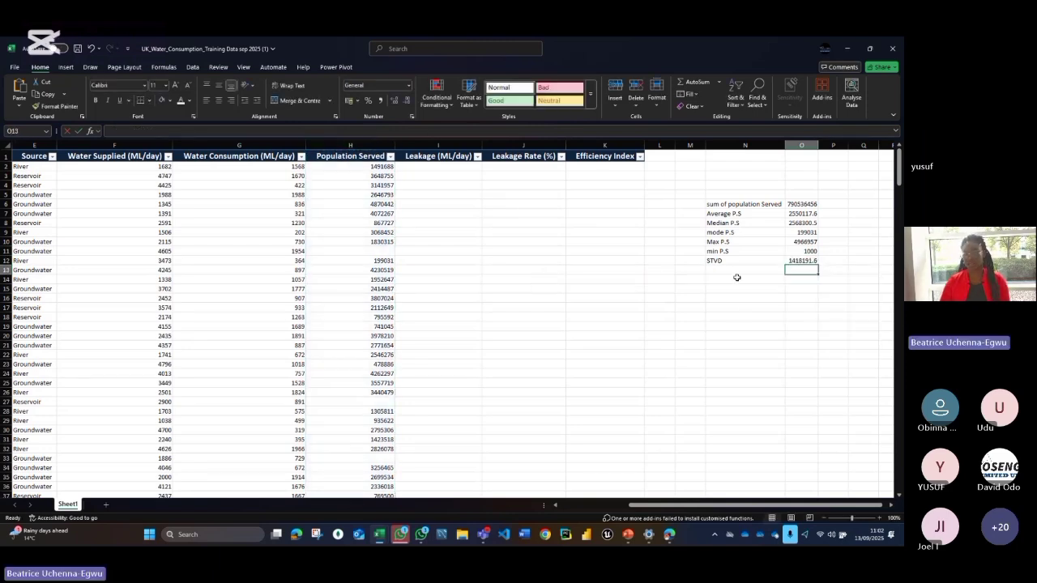
# - Correct the standard deviation label in N12 to "STDV"
pyautogui.click(718, 260)
pyautogui.doubleClick(718, 260)
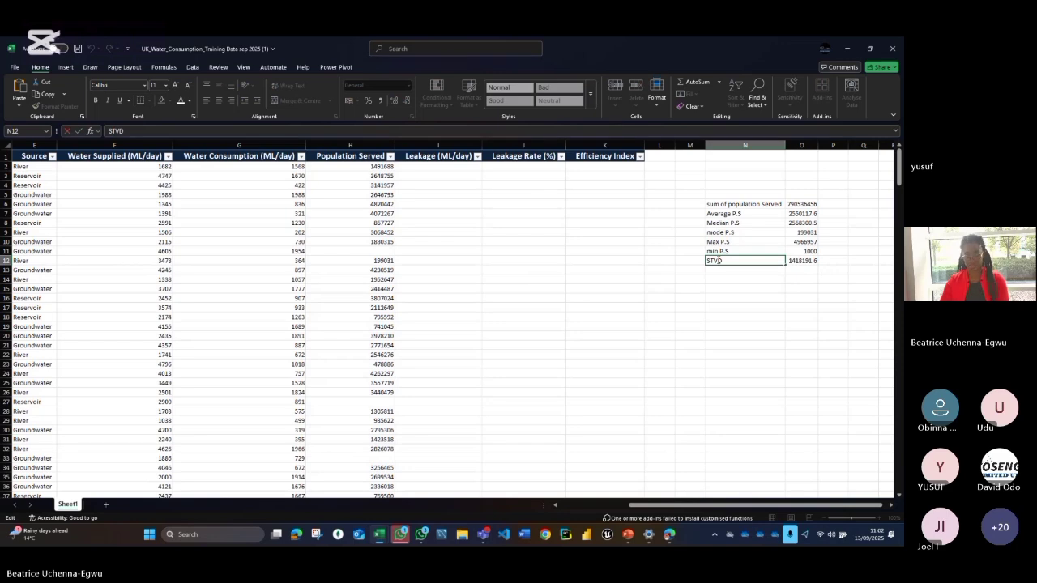
pyautogui.press('BackSpace')
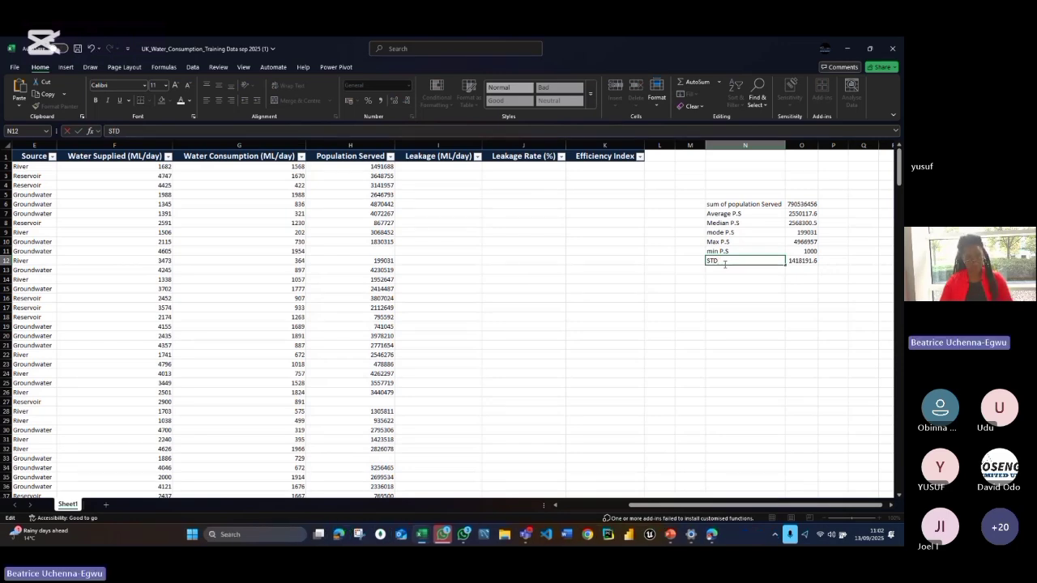
pyautogui.write('V')
pyautogui.click(745, 278)
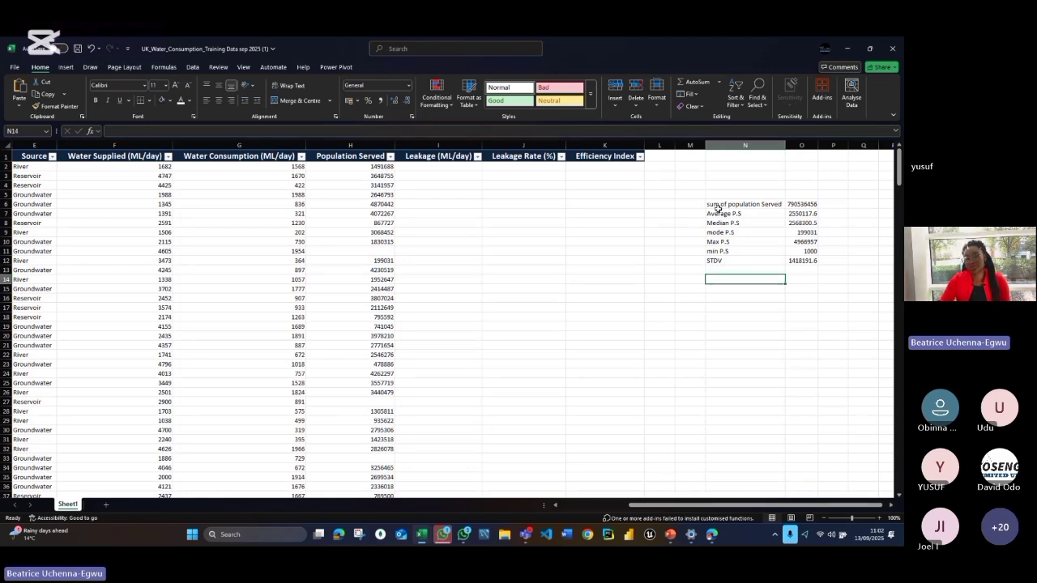
pyautogui.moveTo(719, 207); pyautogui.dragTo(829, 254)
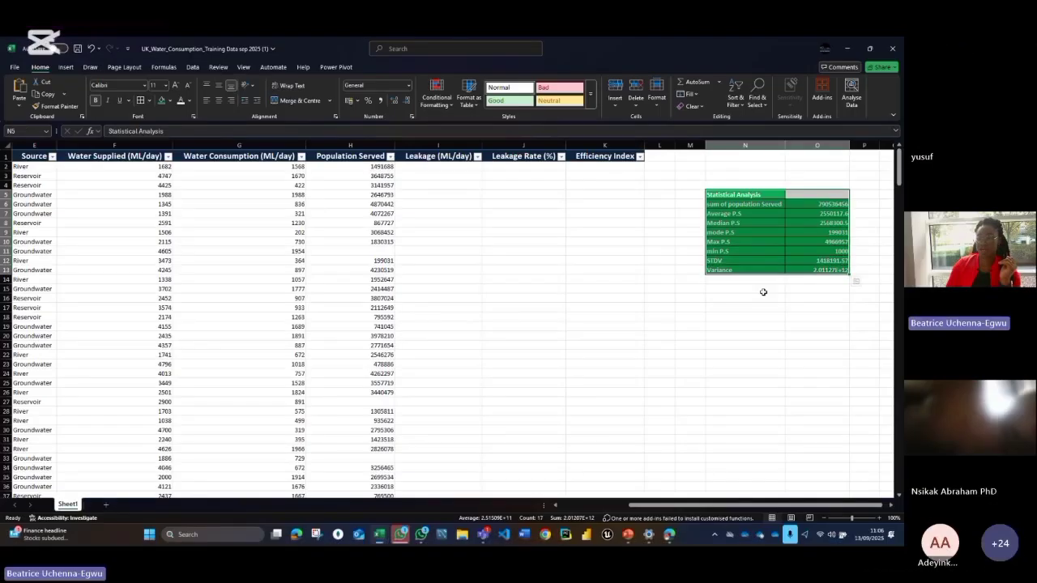
pyautogui.click(759, 287)
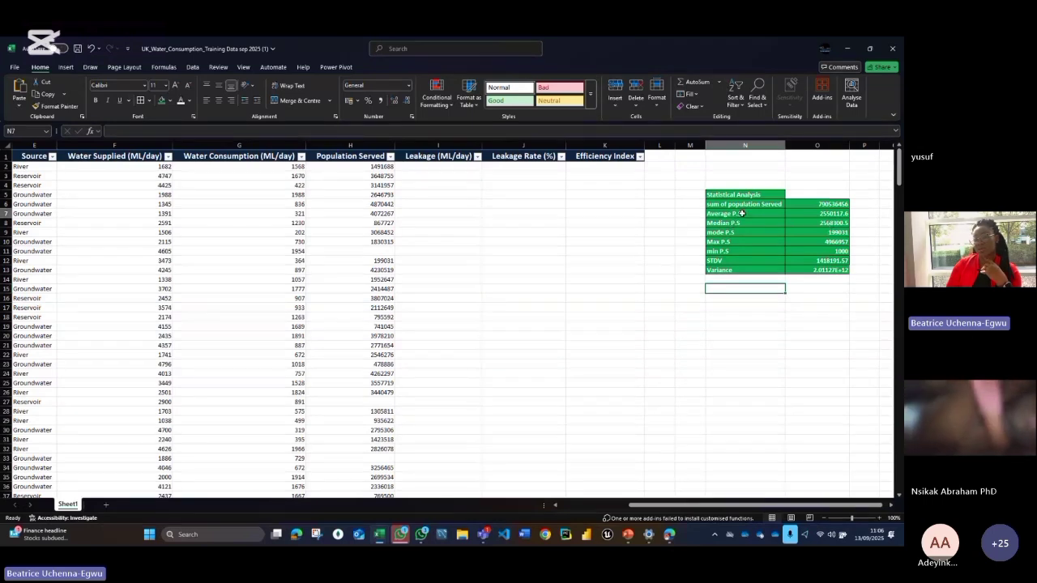
pyautogui.click(821, 214)
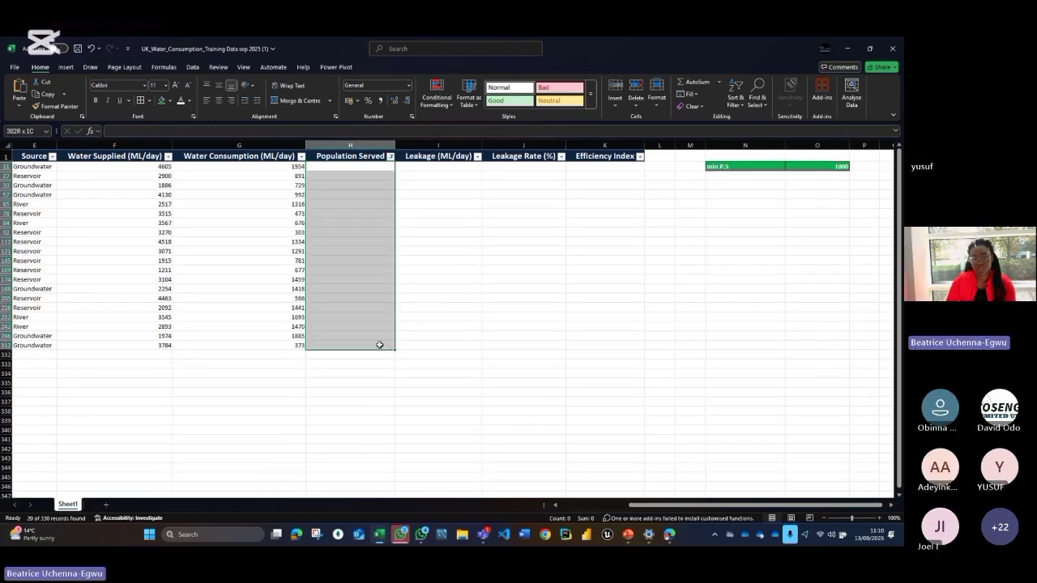
# - Replace all blank cells in the filtered Population Served column with the average value 2550117.6
pyautogui.moveTo(379, 345); pyautogui.dragTo(380, 344)
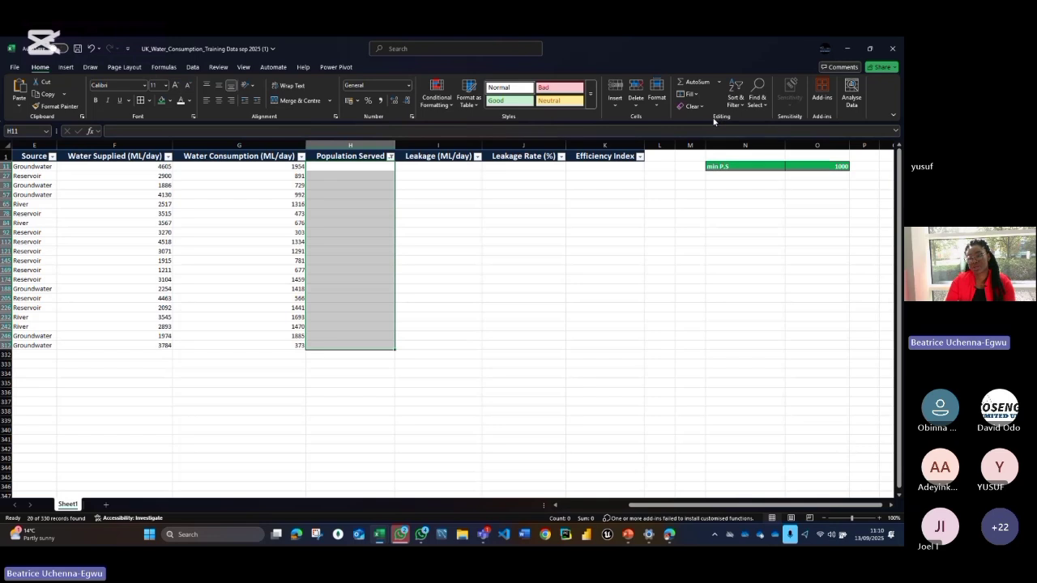
pyautogui.click(759, 107)
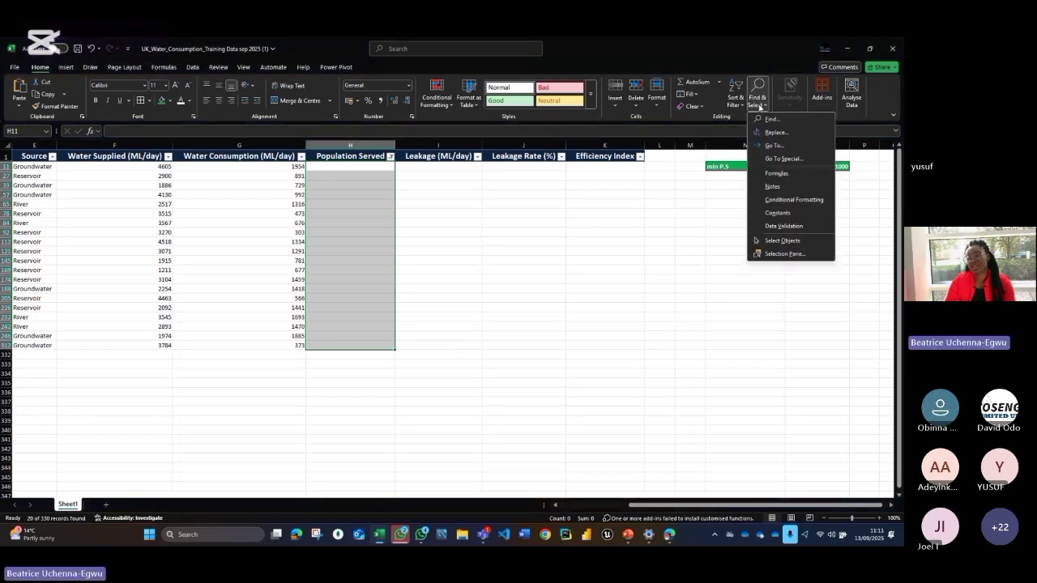
pyautogui.click(776, 134)
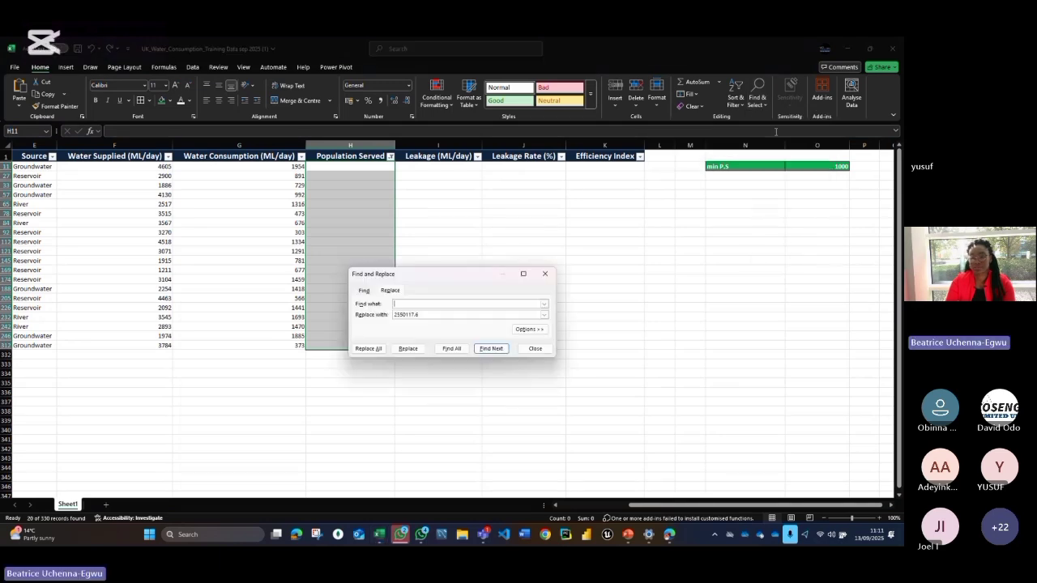
pyautogui.doubleClick(421, 314)
pyautogui.hotkey('ctrl', 'c')
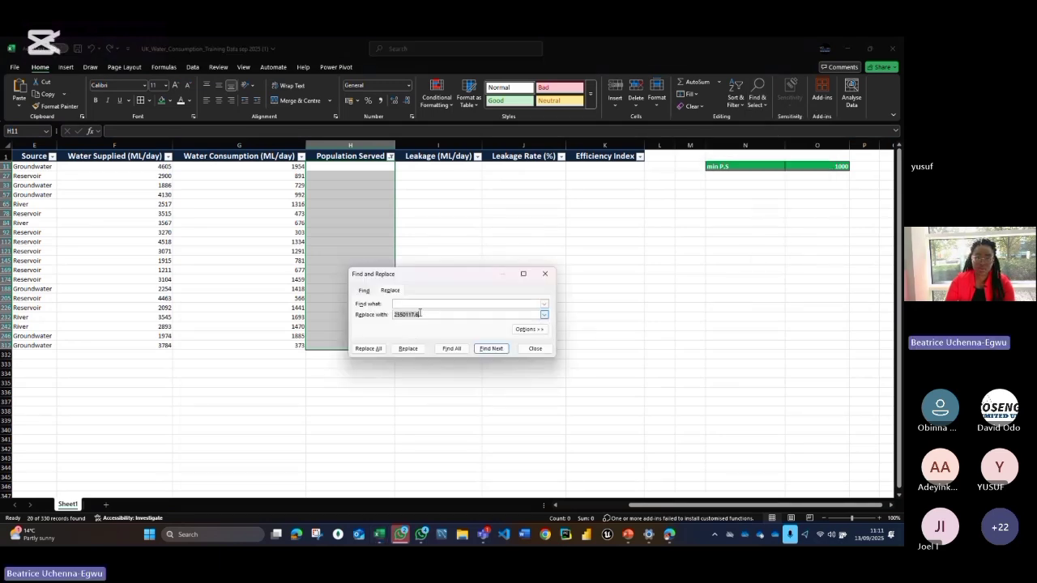
pyautogui.press('BackSpace')
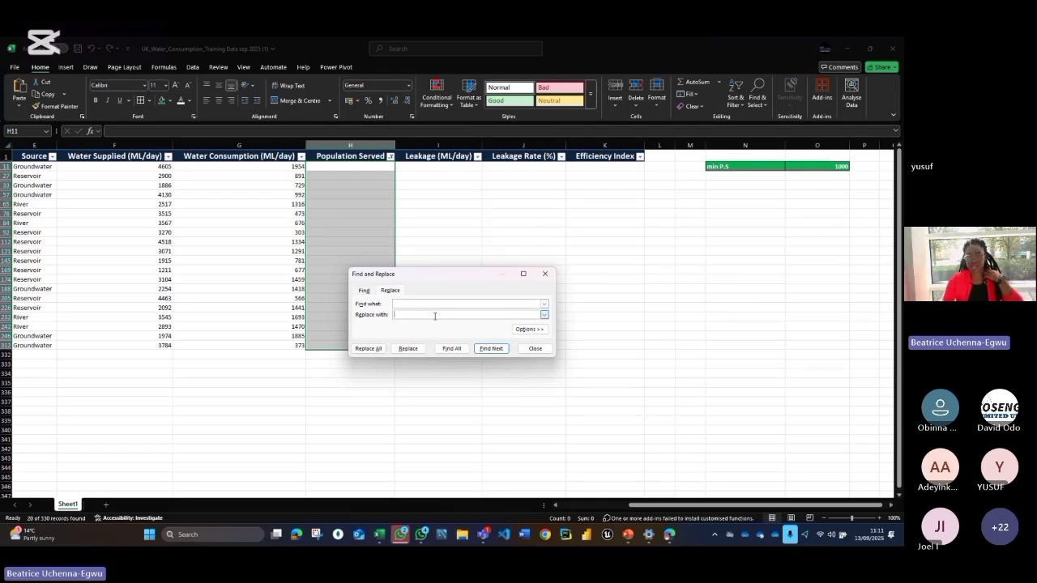
pyautogui.click(420, 308)
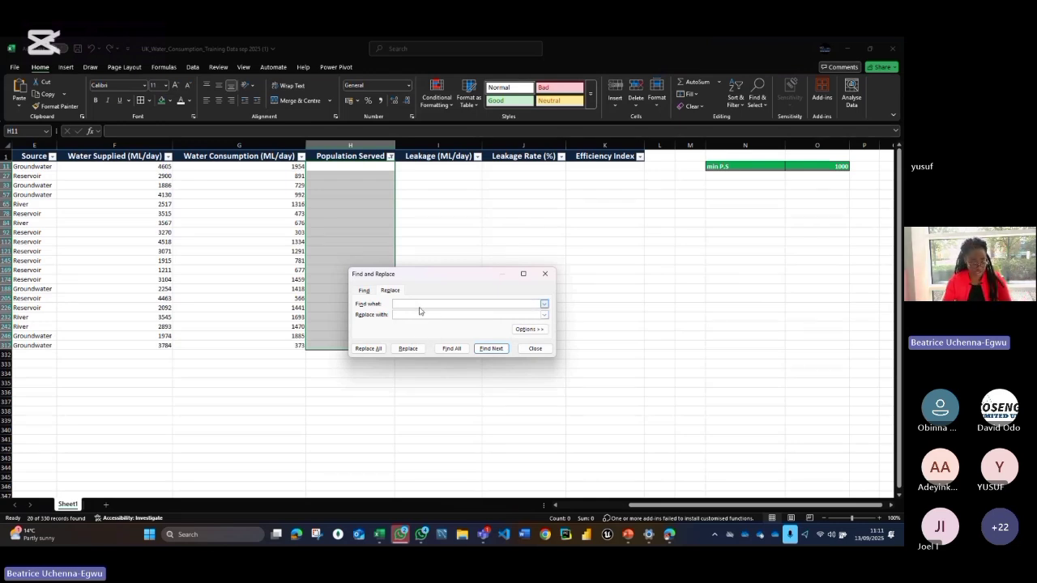
pyautogui.hotkey('ctrl', 'v')
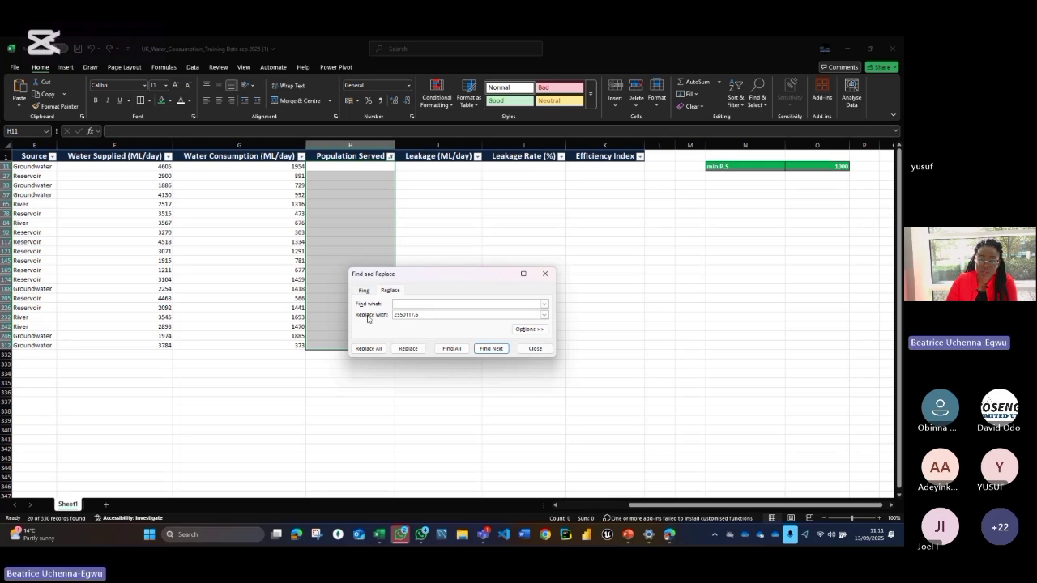
pyautogui.moveTo(430, 316); pyautogui.dragTo(385, 312)
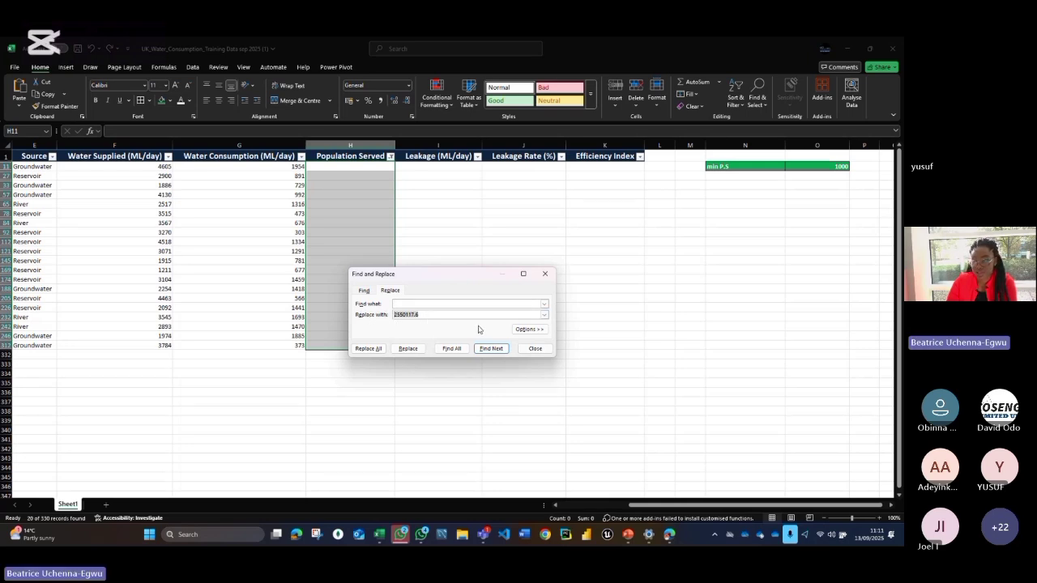
pyautogui.click(369, 349)
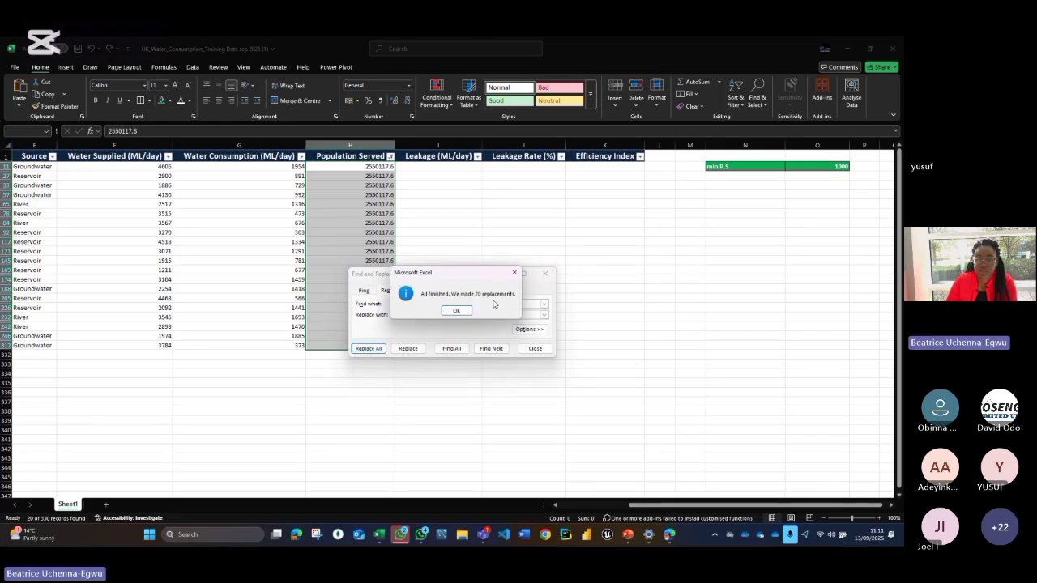
pyautogui.click(457, 311)
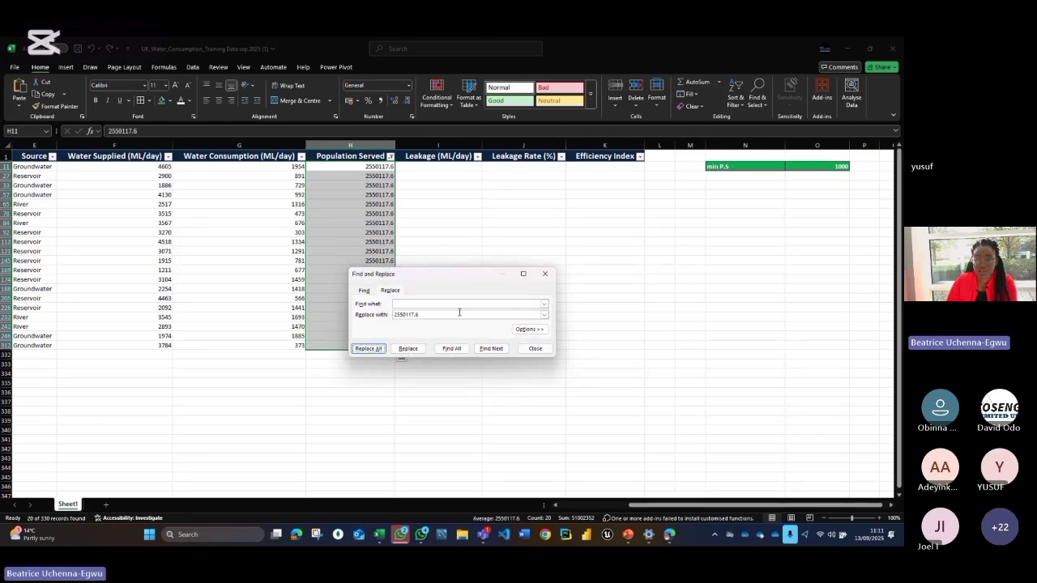
pyautogui.click(535, 349)
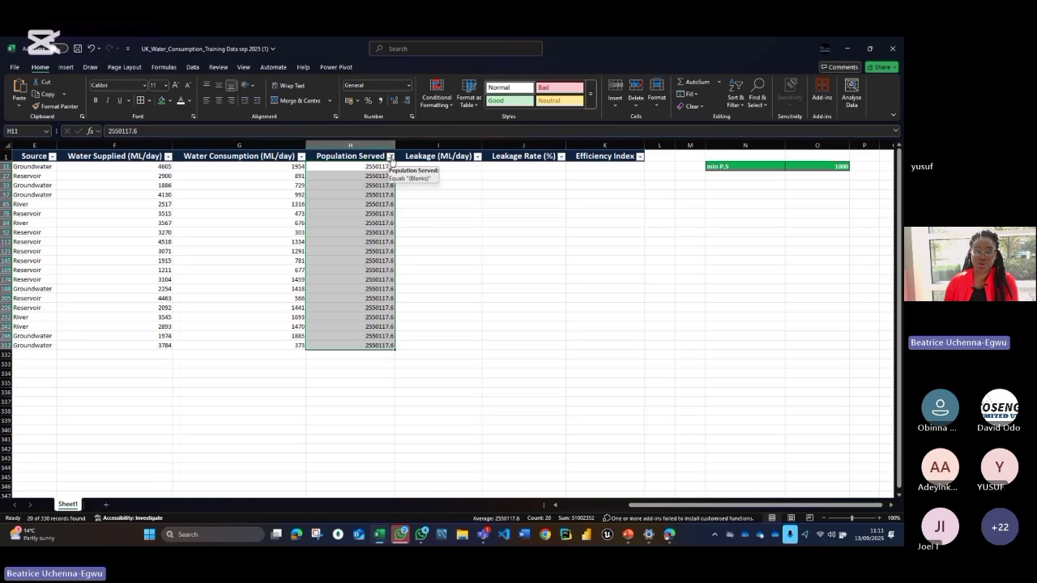
# - Clear the filter from the Population Served column and check the end of its filter value list for remaining blanks
pyautogui.click(391, 156)
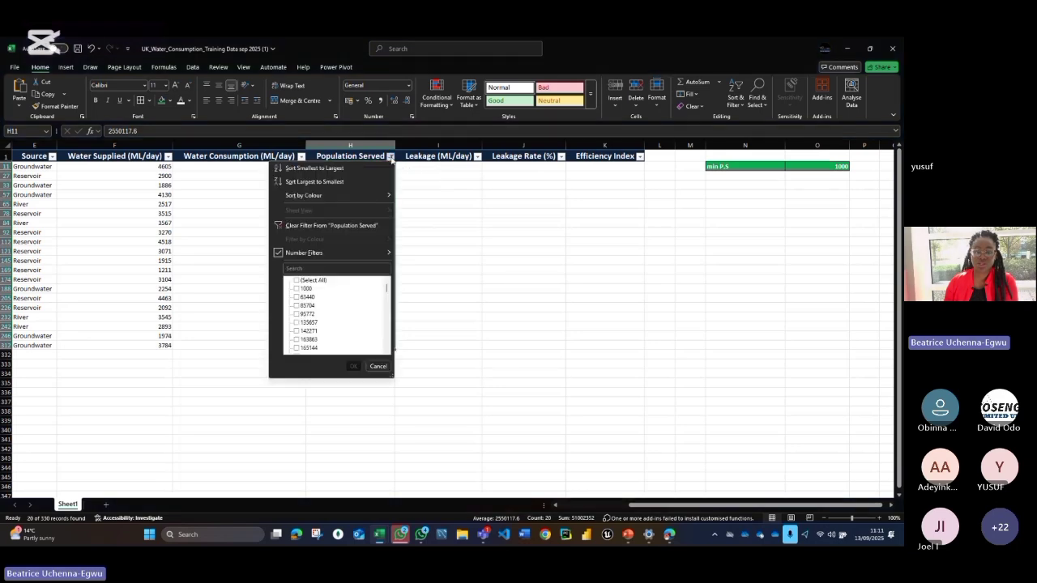
pyautogui.click(365, 228)
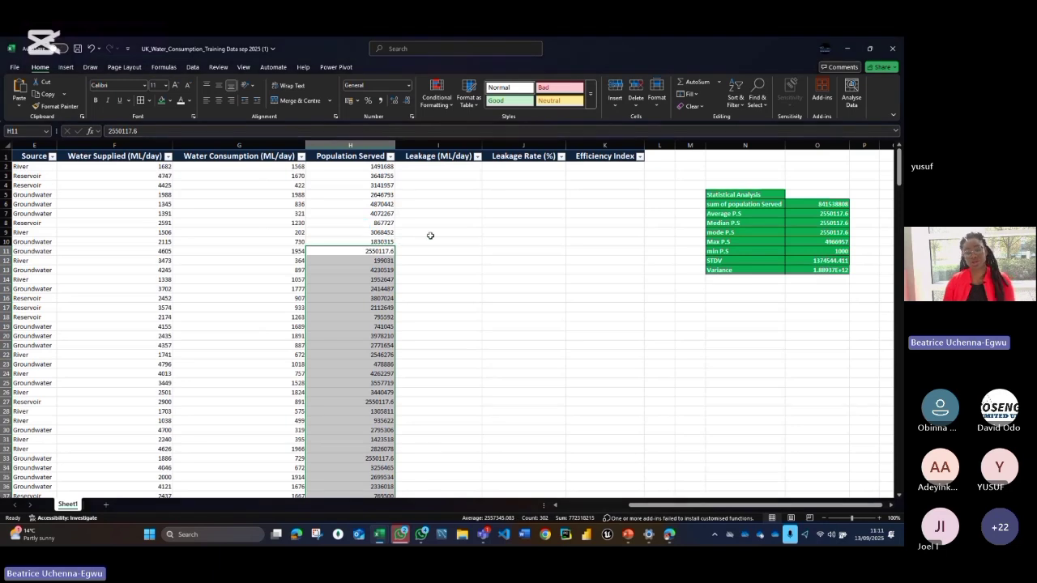
pyautogui.click(442, 234)
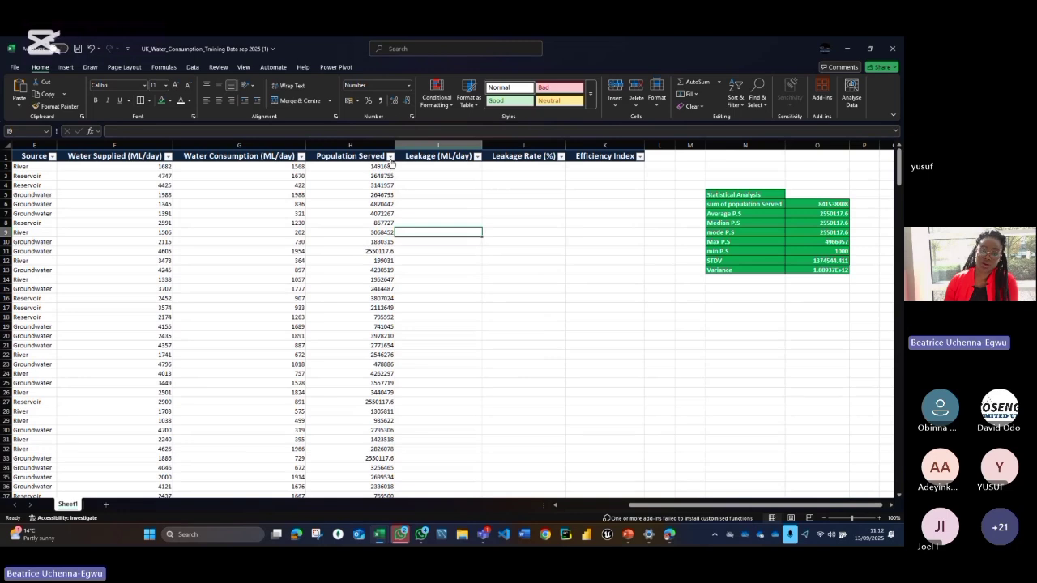
pyautogui.click(390, 159)
pyautogui.scroll(-5, 389, 298)
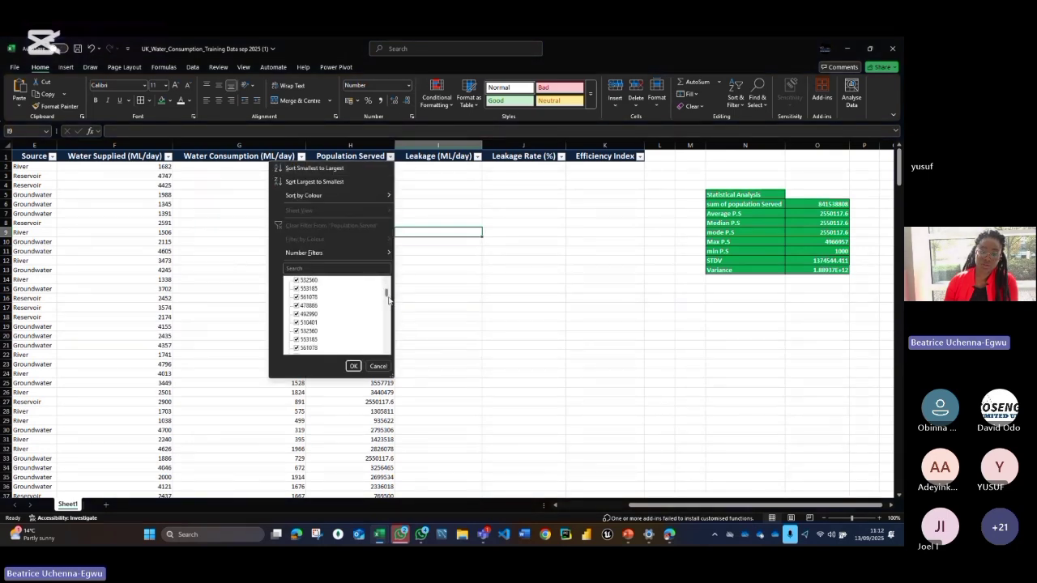
pyautogui.moveTo(389, 300); pyautogui.dragTo(393, 350)
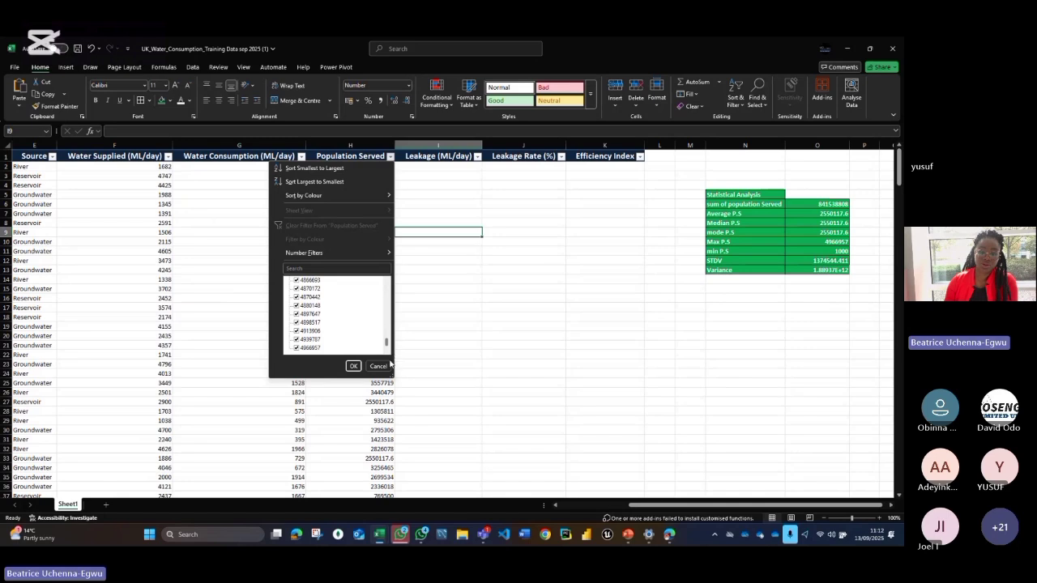
pyautogui.moveTo(390, 364)
pyautogui.mouseDown()
pyautogui.moveTo(392, 298)
pyautogui.moveTo(389, 366)
pyautogui.moveTo(382, 285)
pyautogui.moveTo(381, 348)
pyautogui.mouseUp()
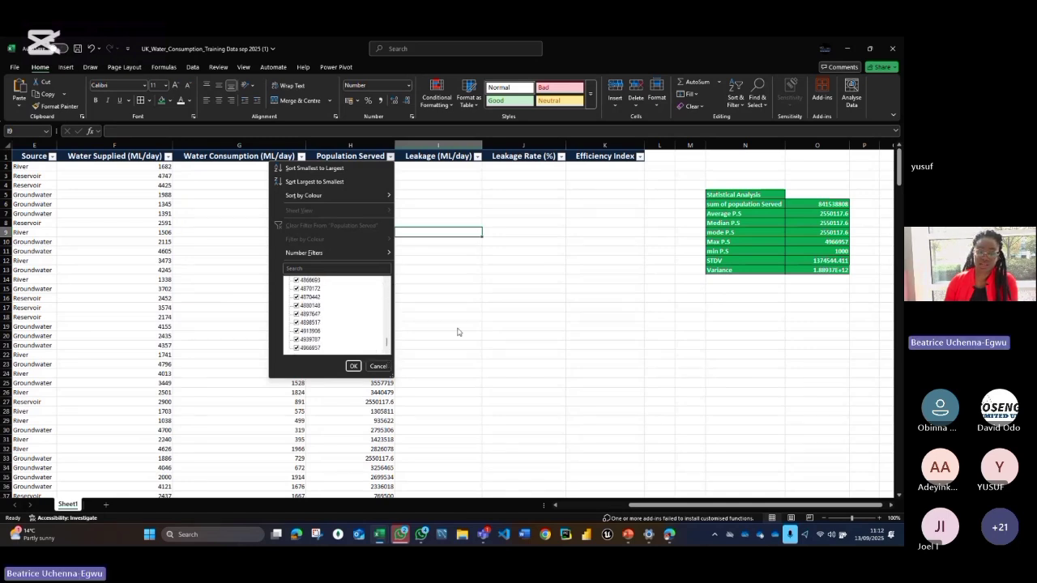
pyautogui.press('Escape')
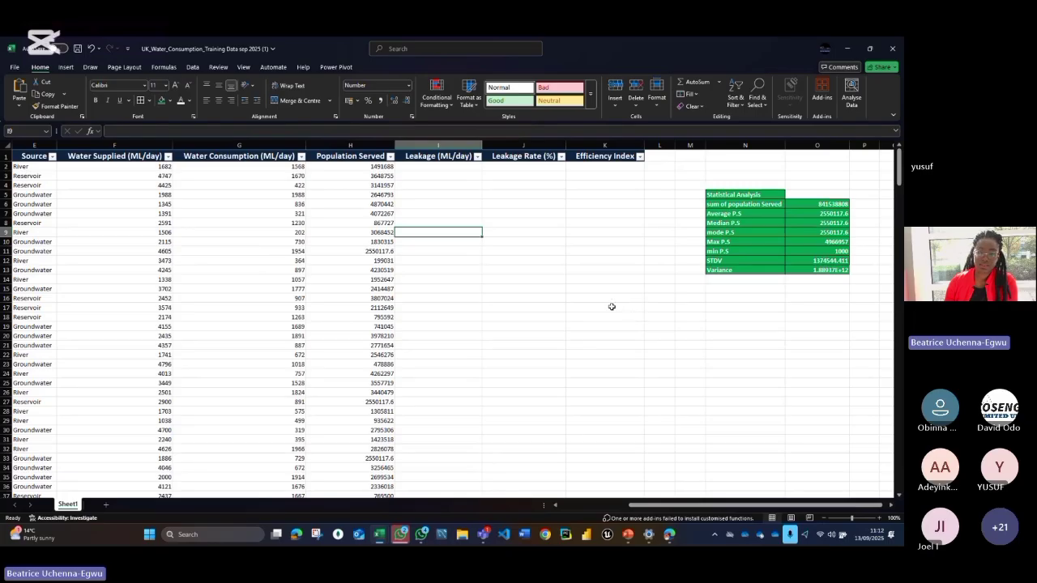